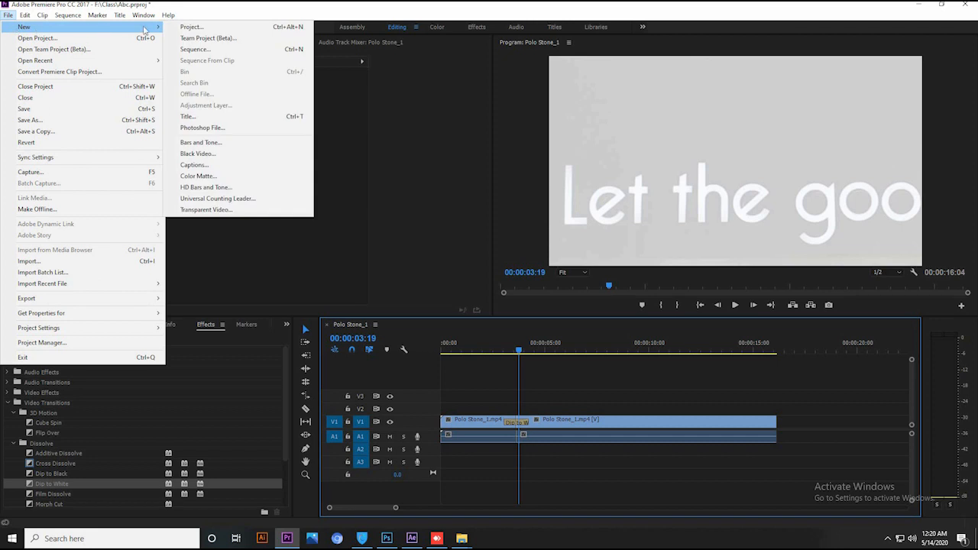
- Create a new project named Abc in F:\Class, discarding the open project's changes and overwriting the existing file
click(201, 31)
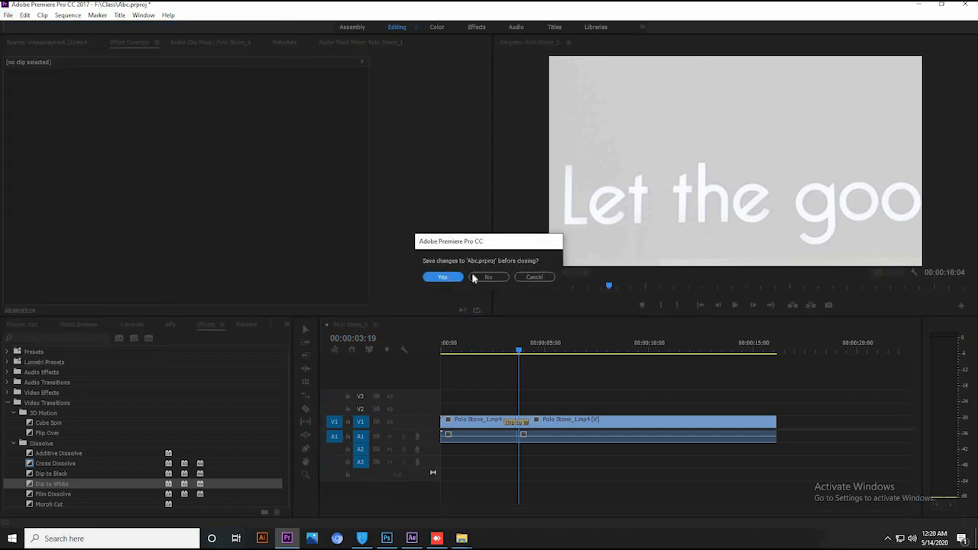
click(480, 278)
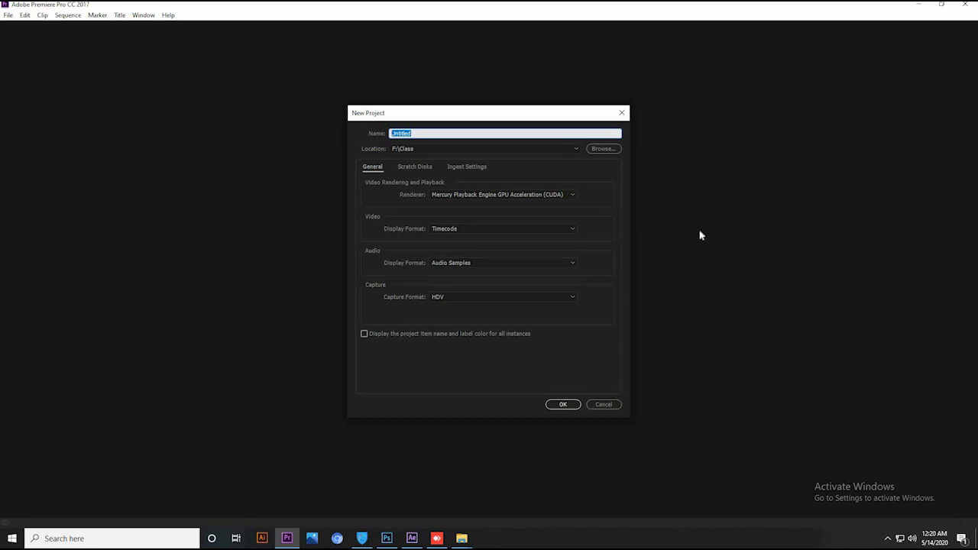
text(Abc)
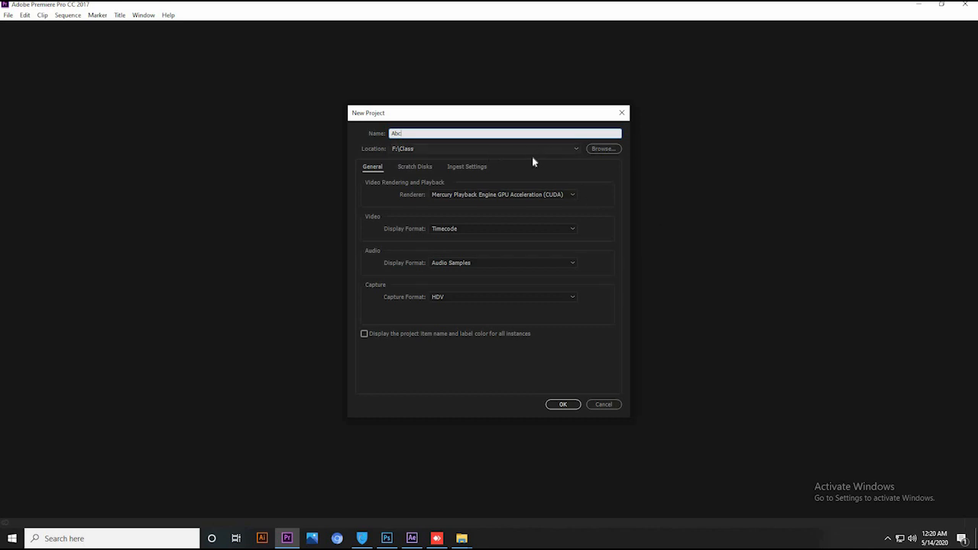
click(604, 150)
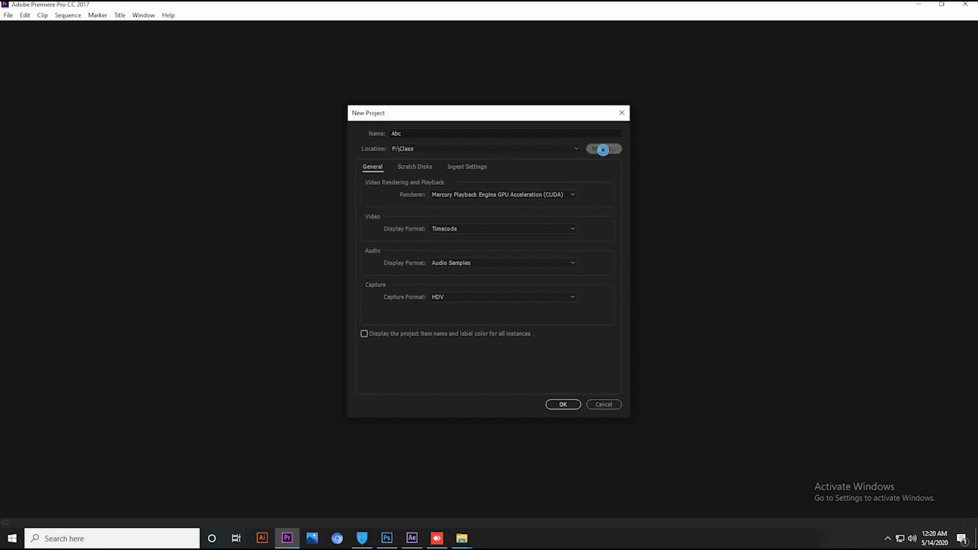
mouse_move(429, 266)
mouse_down()
mouse_move(430, 229)
mouse_move(430, 270)
mouse_up()
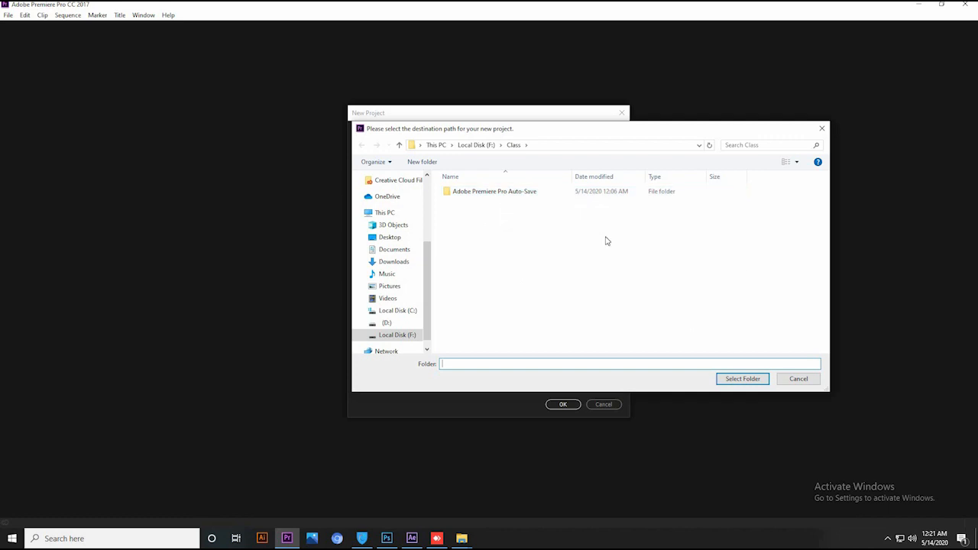
click(738, 378)
click(610, 152)
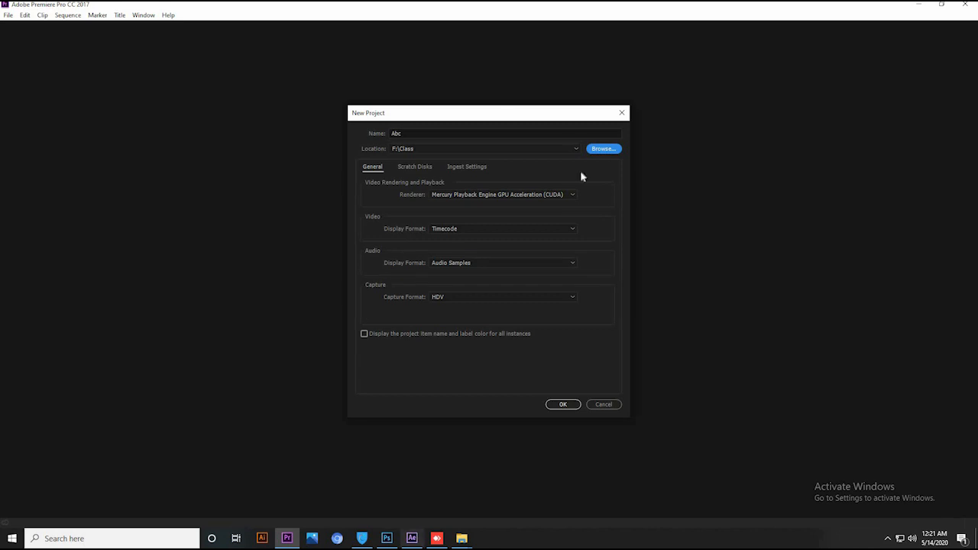
click(569, 405)
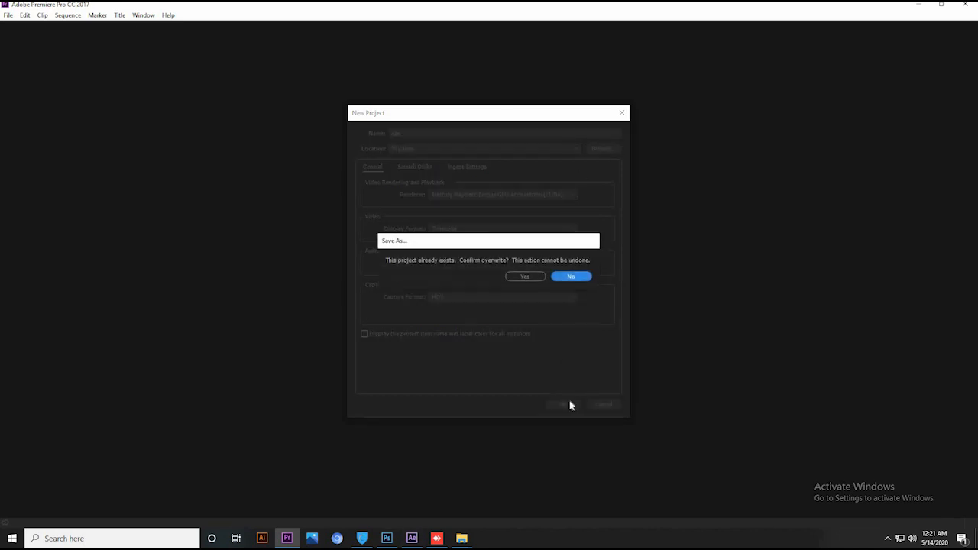
click(527, 277)
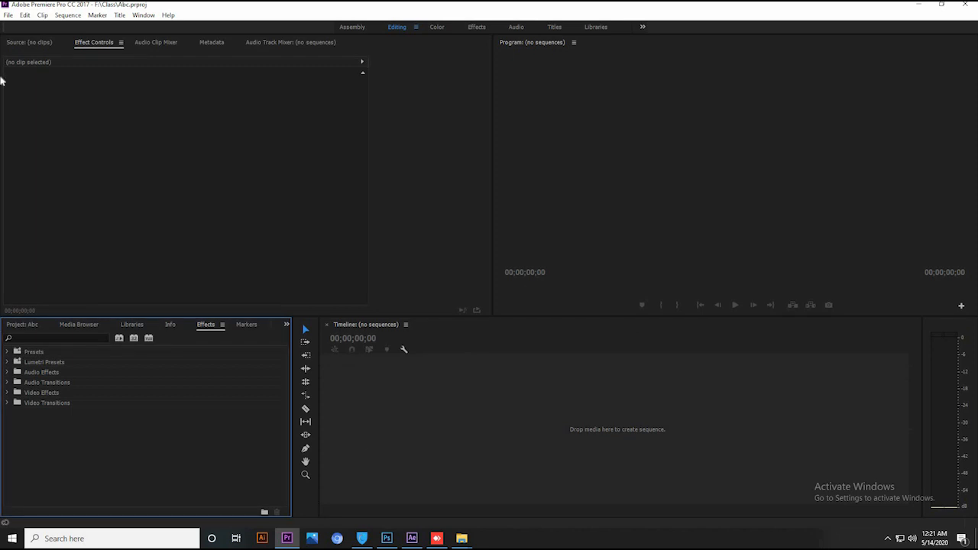
- Import Polo Stone_1.mp4 from the premiere folder and show it among the project items
click(9, 17)
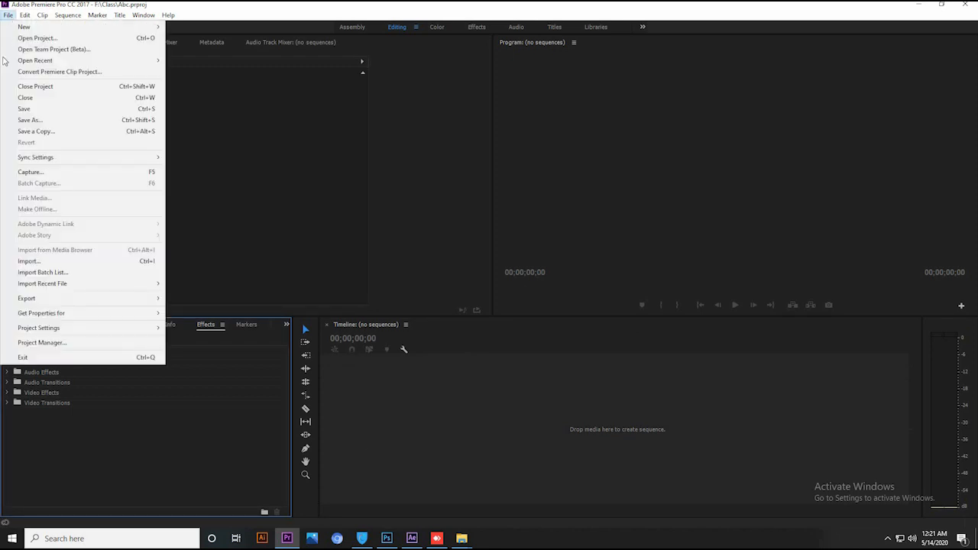
click(36, 263)
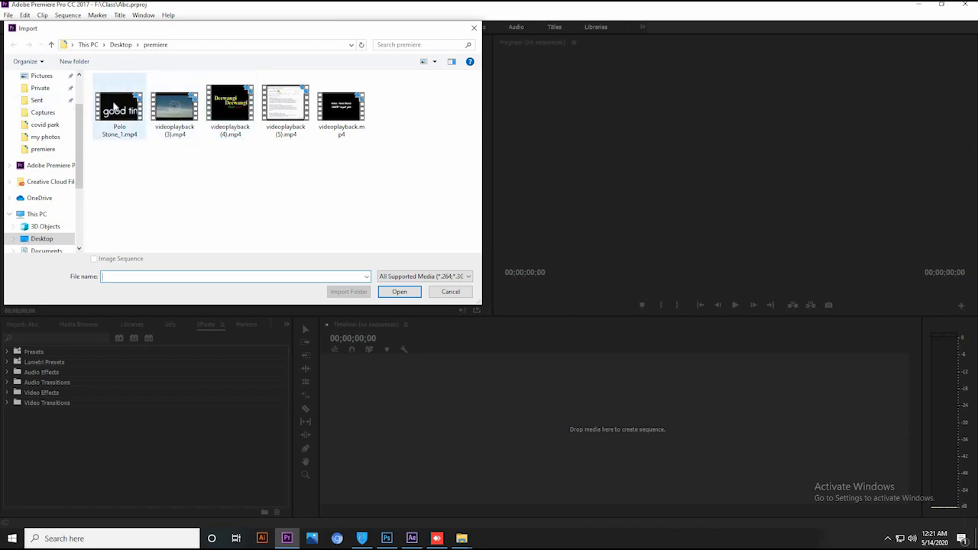
click(115, 107)
double_click(116, 108)
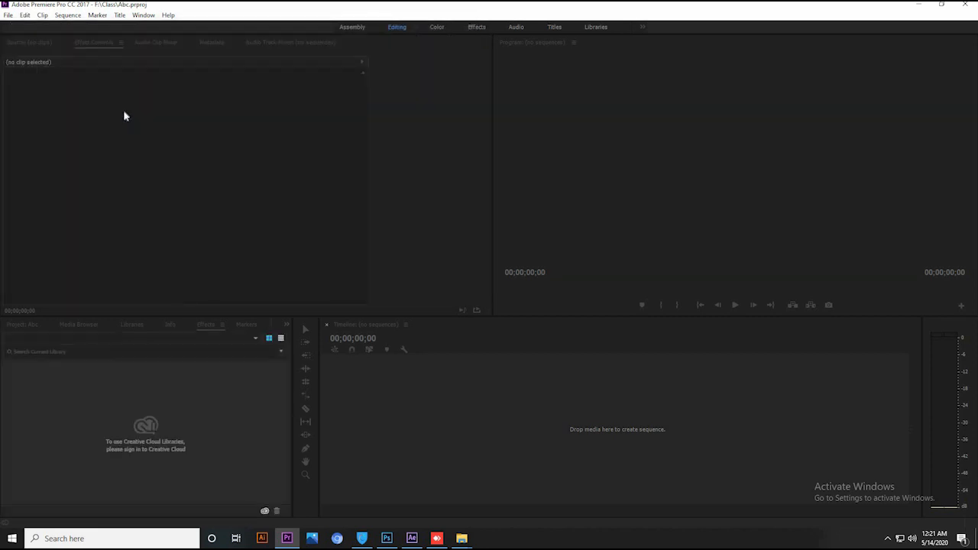
click(19, 326)
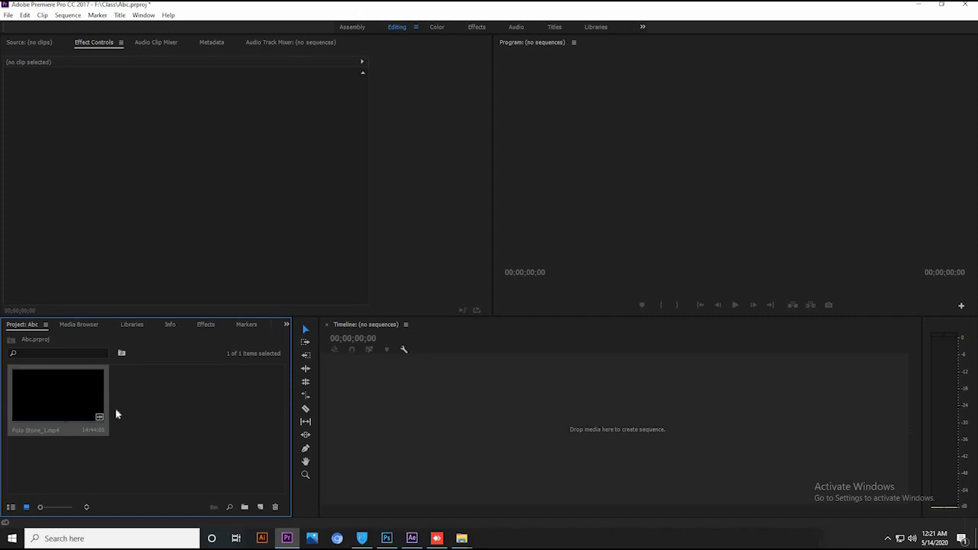
- Preview Polo Stone_1.mp4 in the Source monitor up to 00:08:53:01 and place it on the empty timeline as a new sequence
click(60, 396)
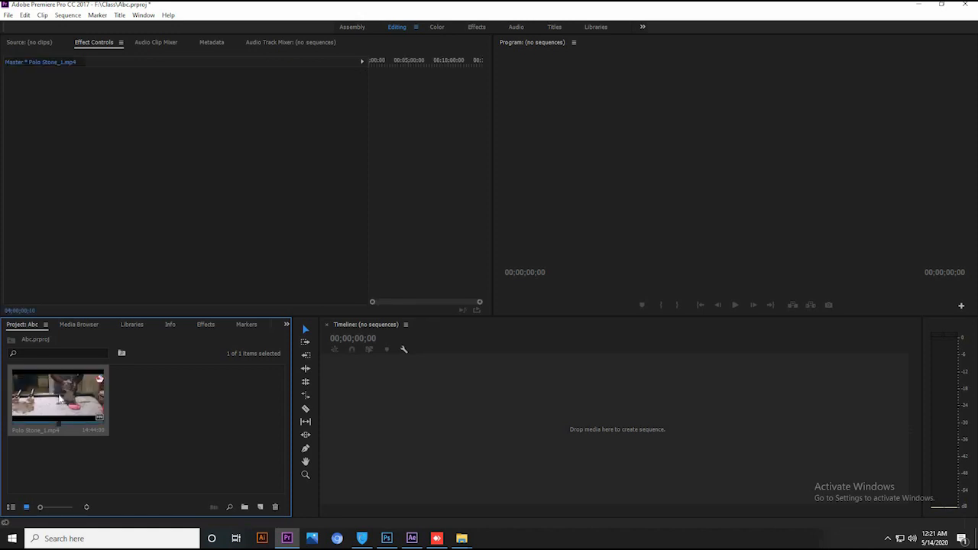
double_click(61, 397)
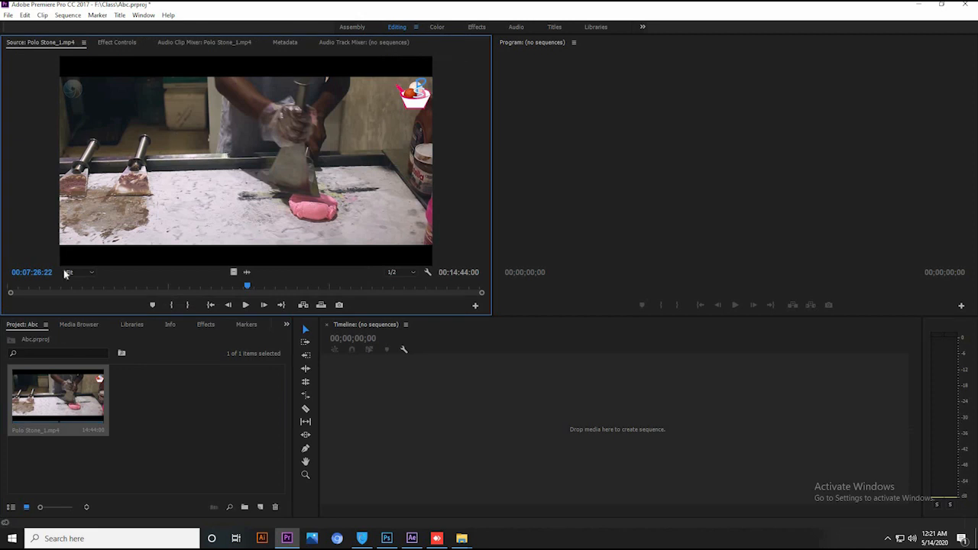
drag(233, 288, 291, 304)
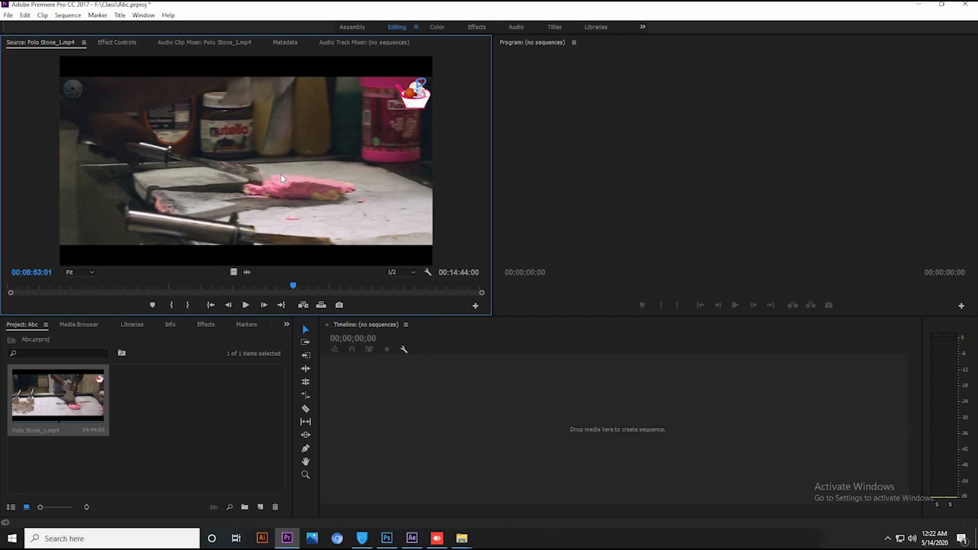
drag(348, 239, 449, 468)
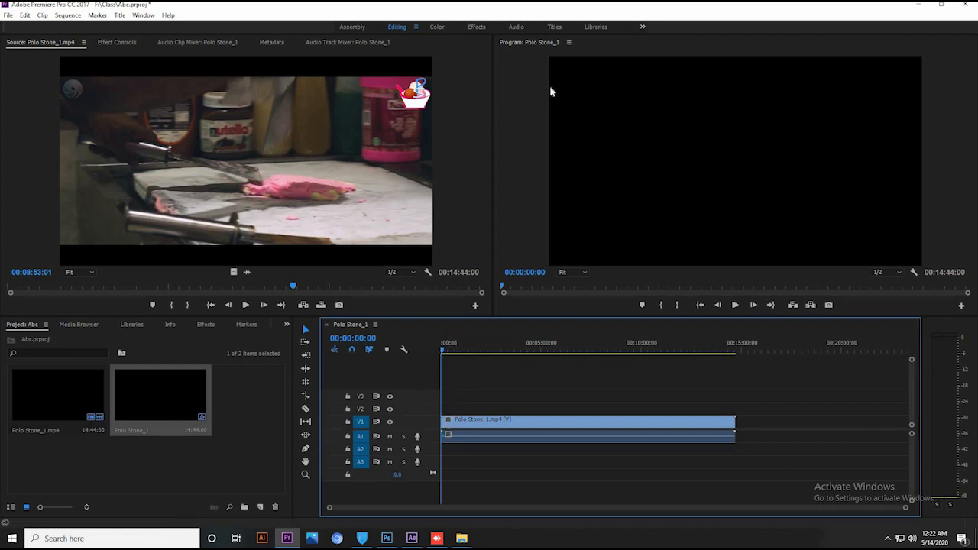
- Scrub through the sequence to 00:04:13:04 and delete the Polo Stone_1.mp4 clip from the timeline
drag(446, 349, 523, 349)
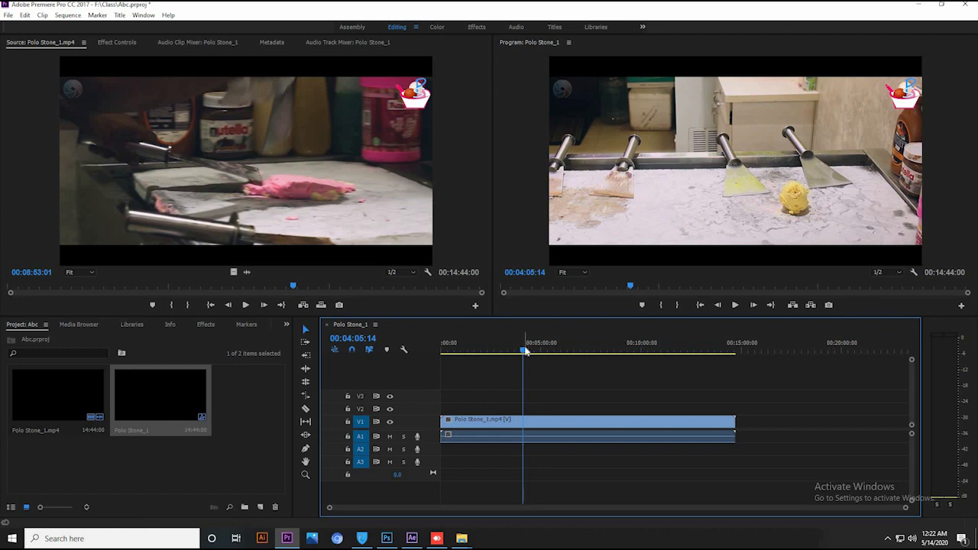
drag(541, 351, 511, 366)
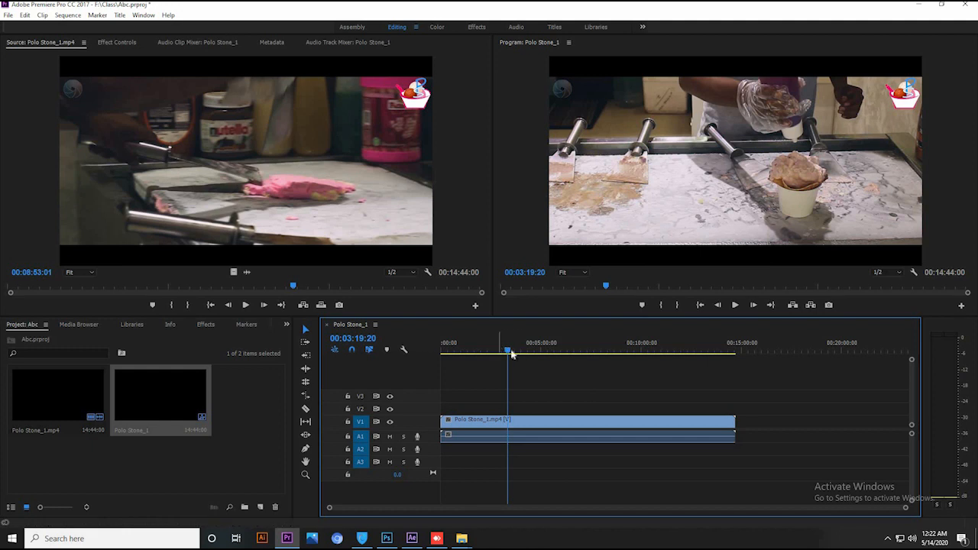
drag(548, 360, 525, 365)
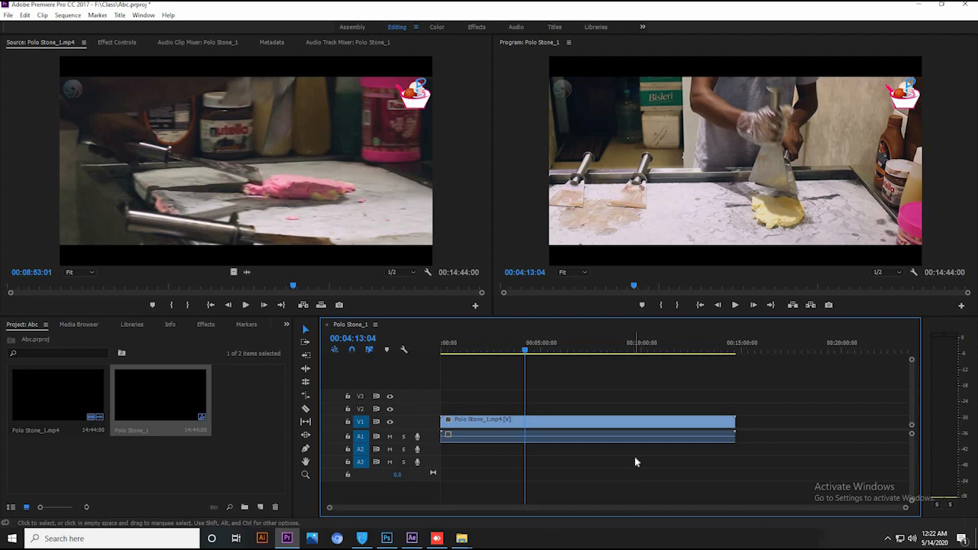
drag(635, 456, 597, 415)
key(Delete)
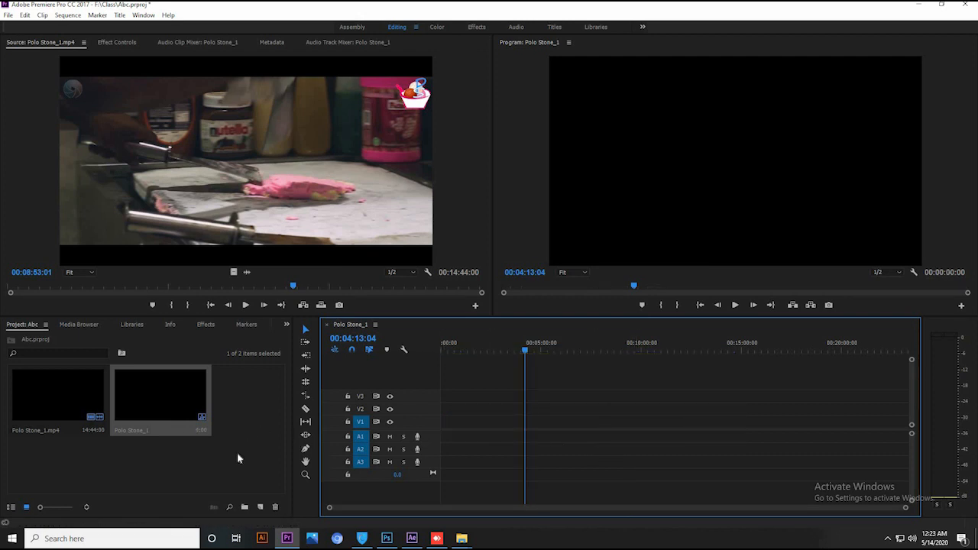
- Start a media import and browse to the images in the Downloads folder
click(9, 16)
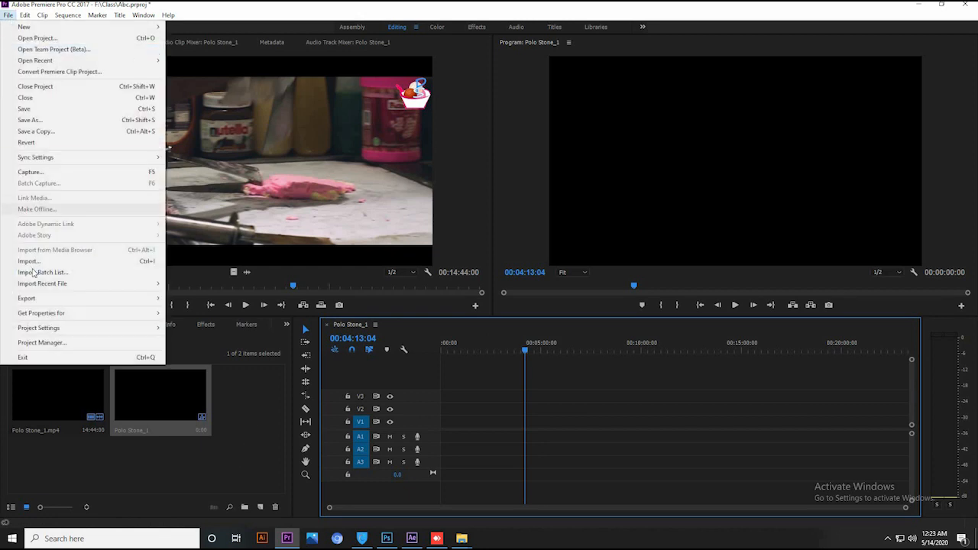
click(176, 479)
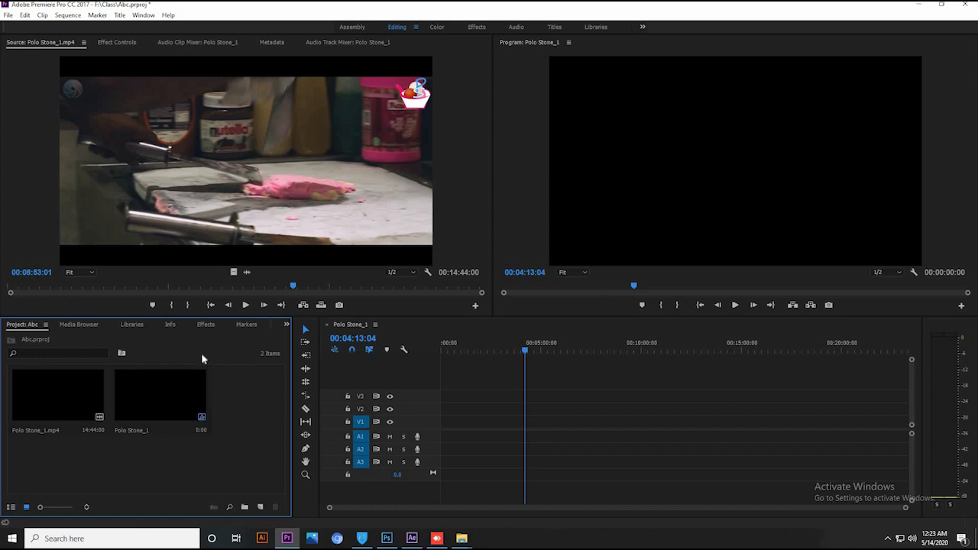
double_click(249, 430)
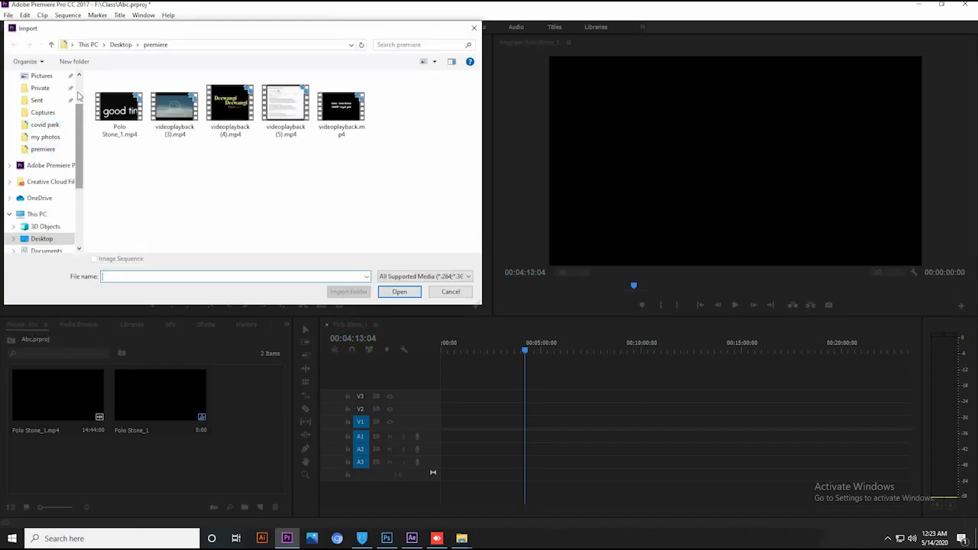
scroll(46, 122, up, 2)
click(45, 109)
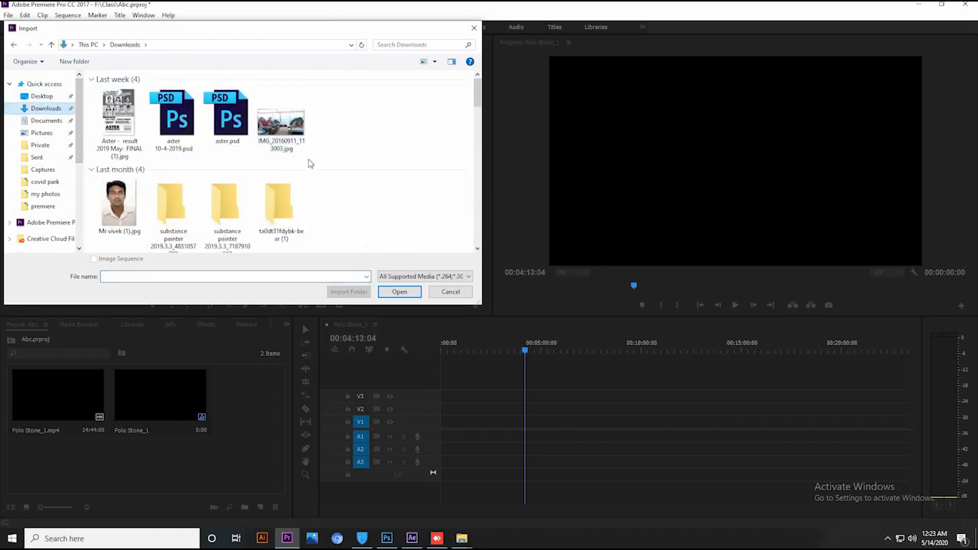
drag(476, 105, 474, 69)
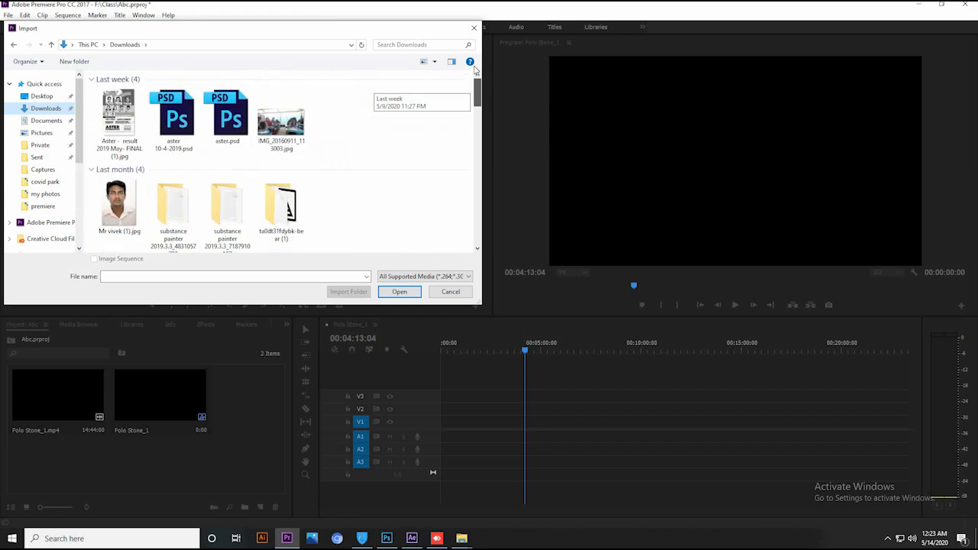
drag(476, 103, 477, 129)
- Import the images 144.png, top-mba-colleges-of-india.jpg, cats-388.jpg and girls-group-1.png together
click(300, 178)
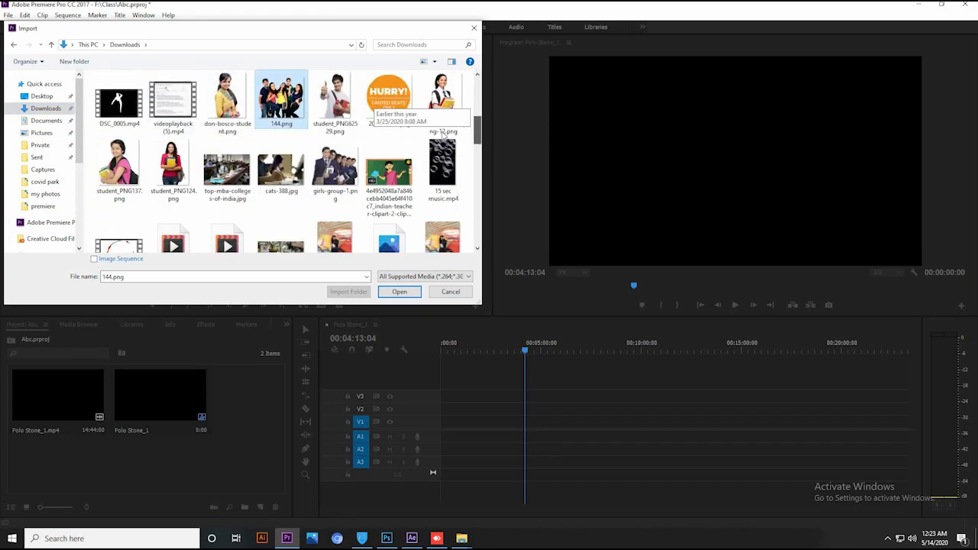
click(228, 170)
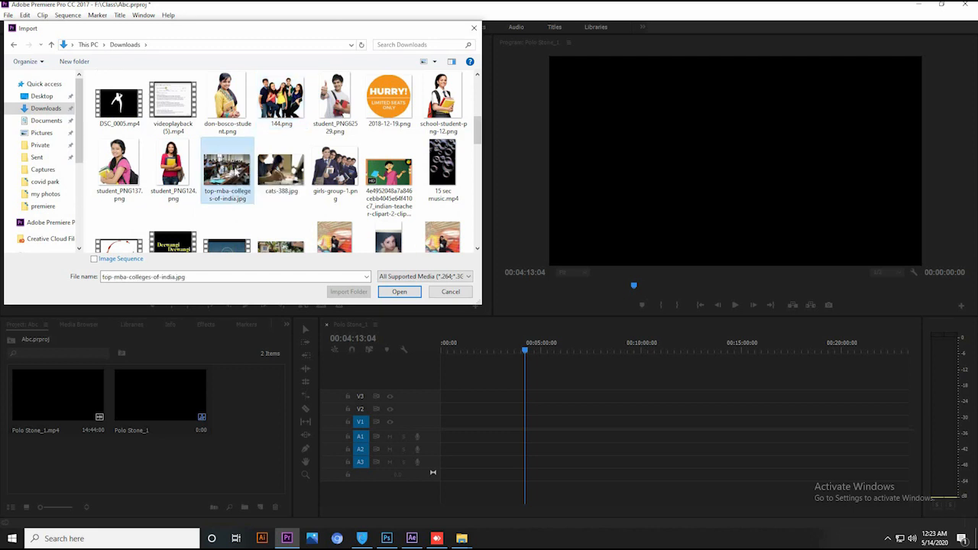
ctrl+click(280, 170)
ctrl+click(281, 100)
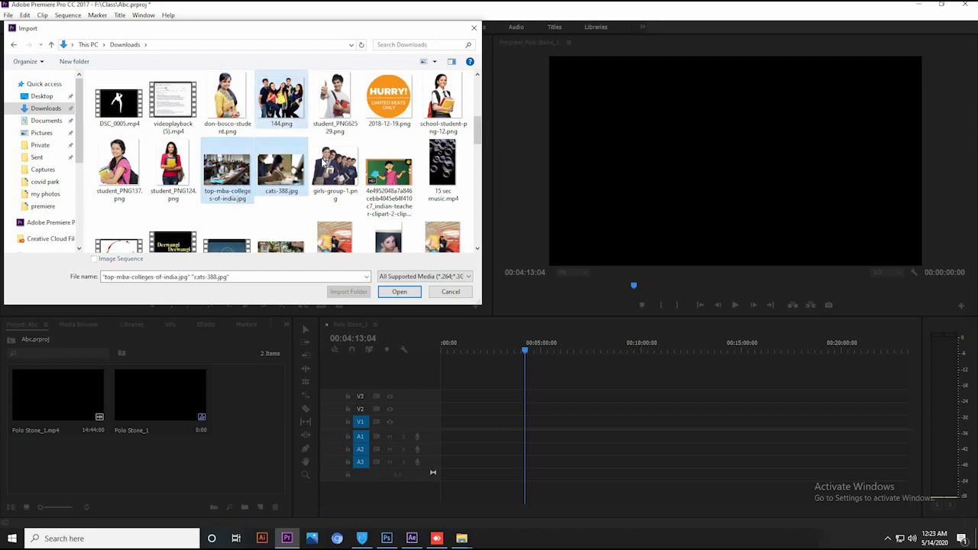
ctrl+click(350, 183)
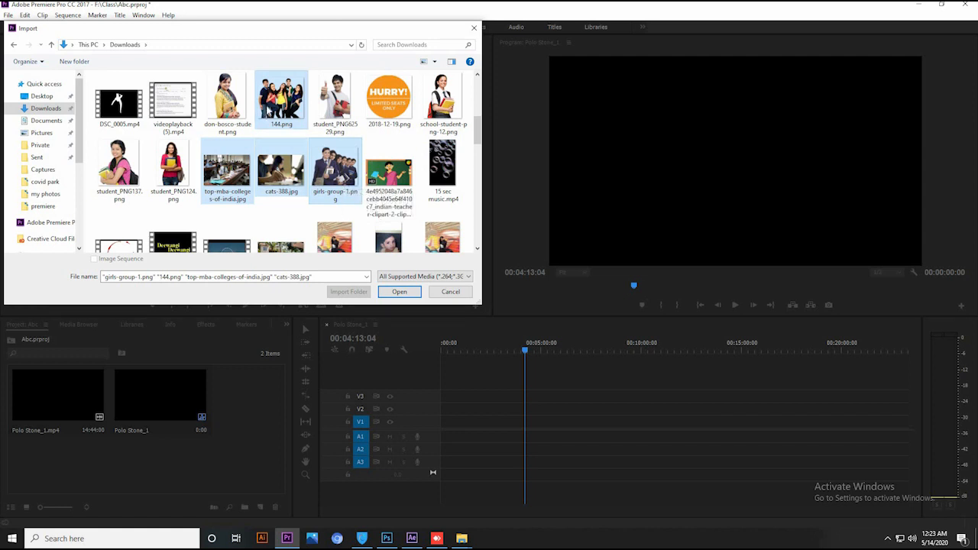
click(407, 294)
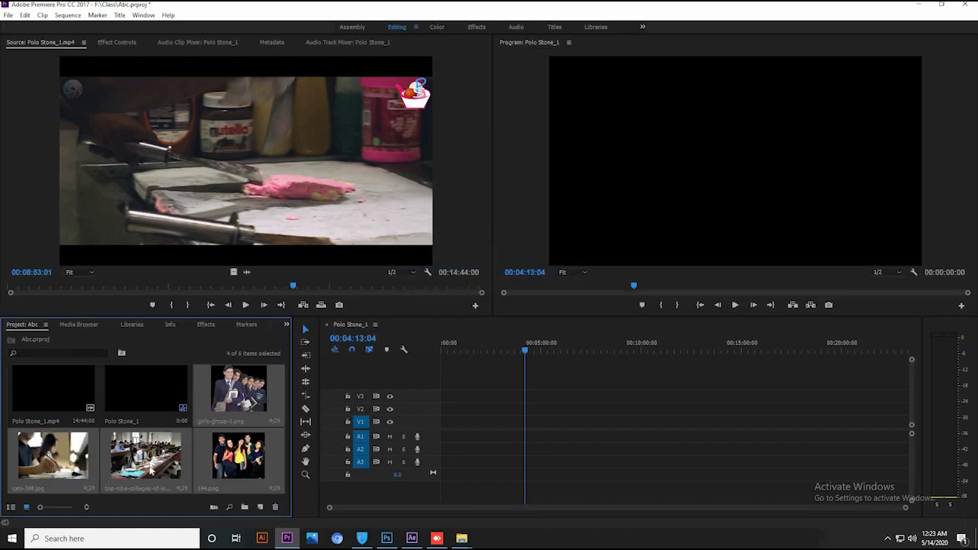
- Place top-mba-colleges-of-india.jpg at the start of video track V1
click(128, 402)
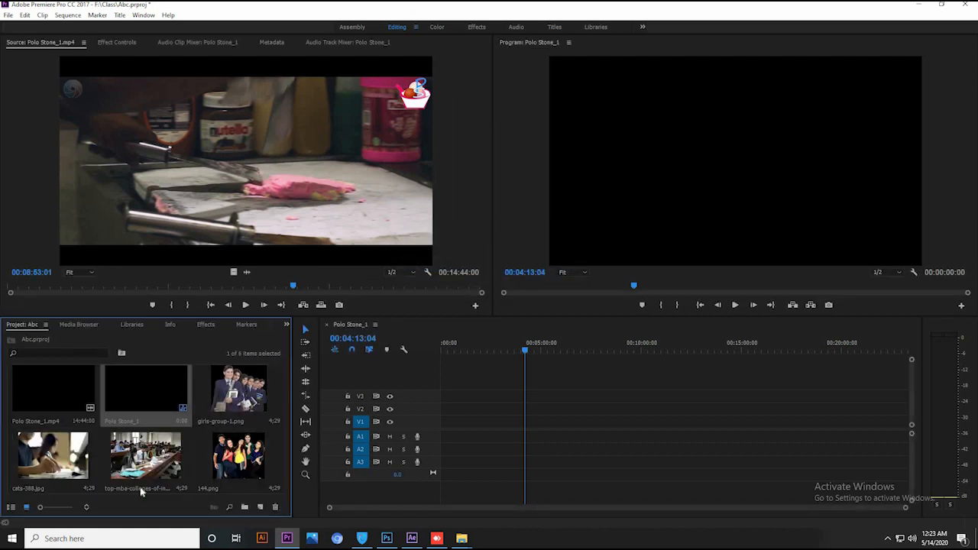
click(151, 461)
drag(157, 450, 449, 434)
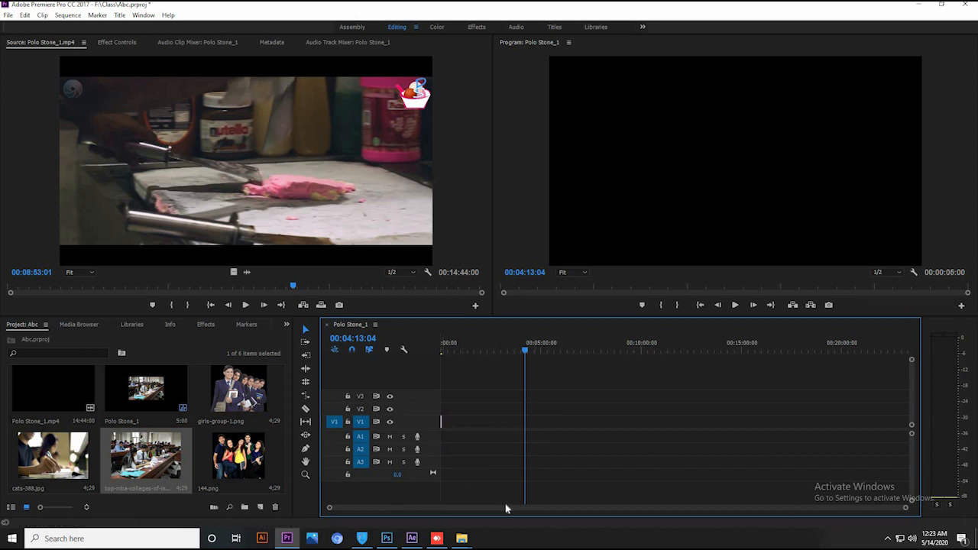
- Move the sequence playhead to 00:00:03:00 within the image clip on V1
drag(906, 508, 419, 512)
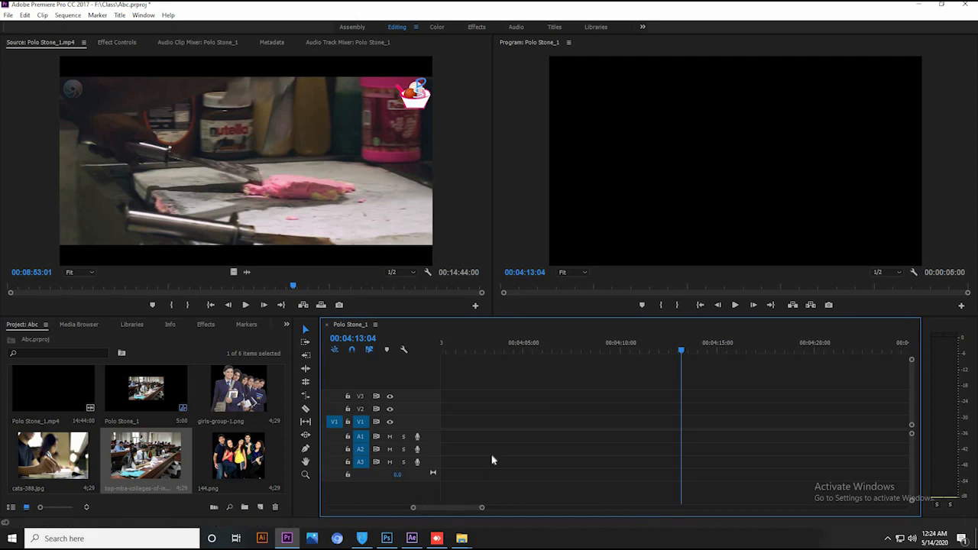
drag(450, 509, 334, 500)
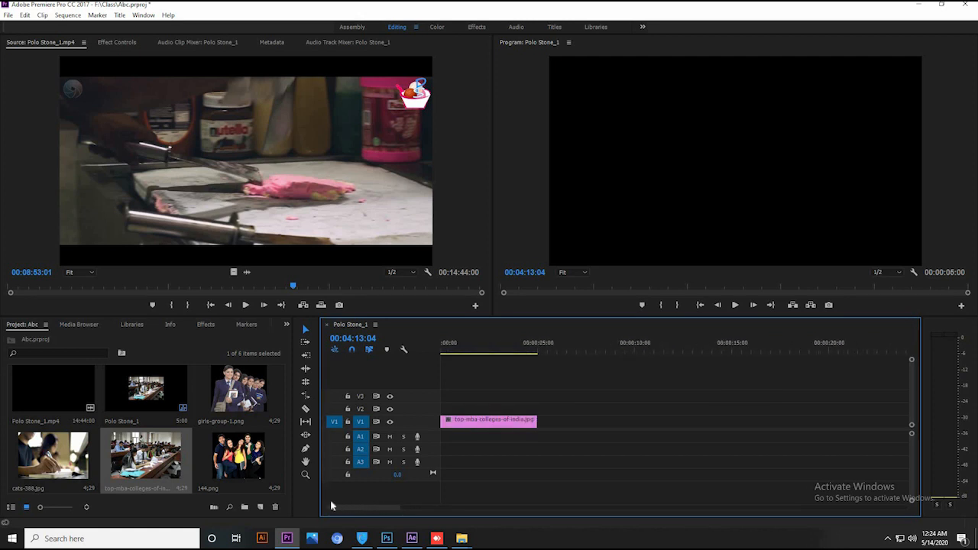
drag(483, 344, 503, 378)
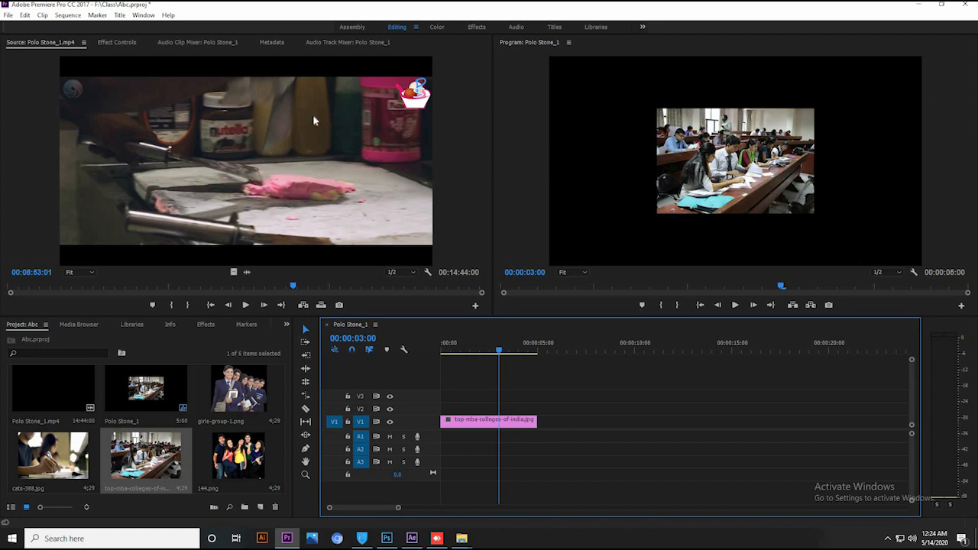
- Show the effect controls for the top-mba-colleges-of-india.jpg clip and scale it to 246 so it fills the frame
click(461, 428)
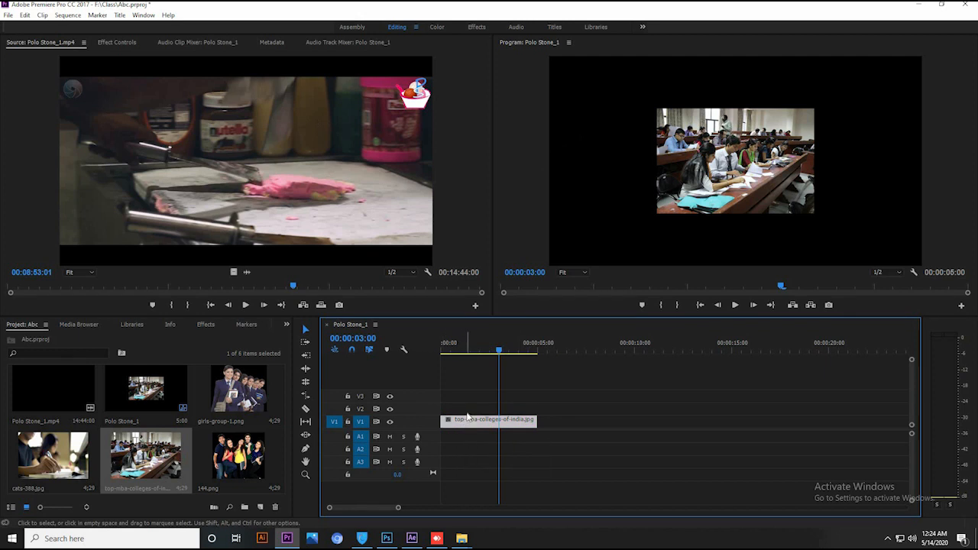
click(143, 15)
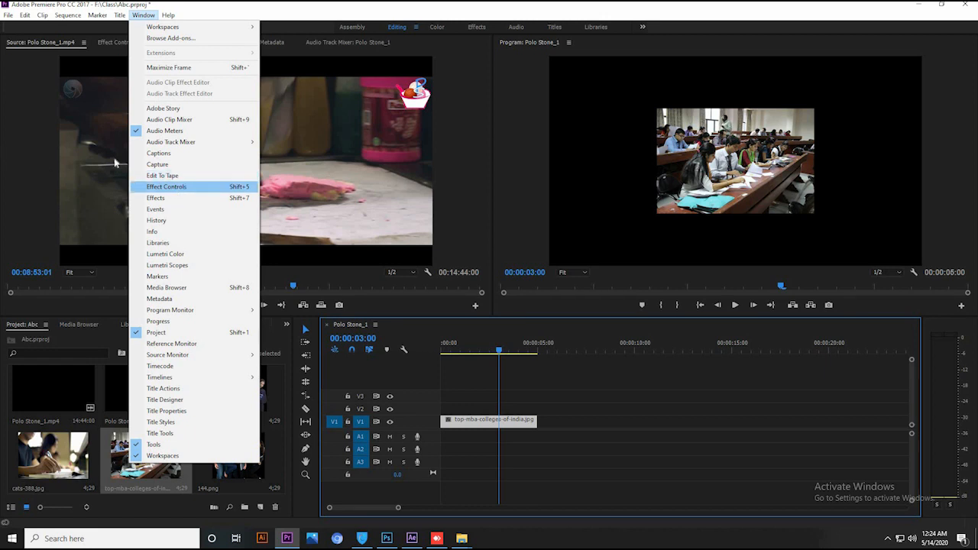
key(Return)
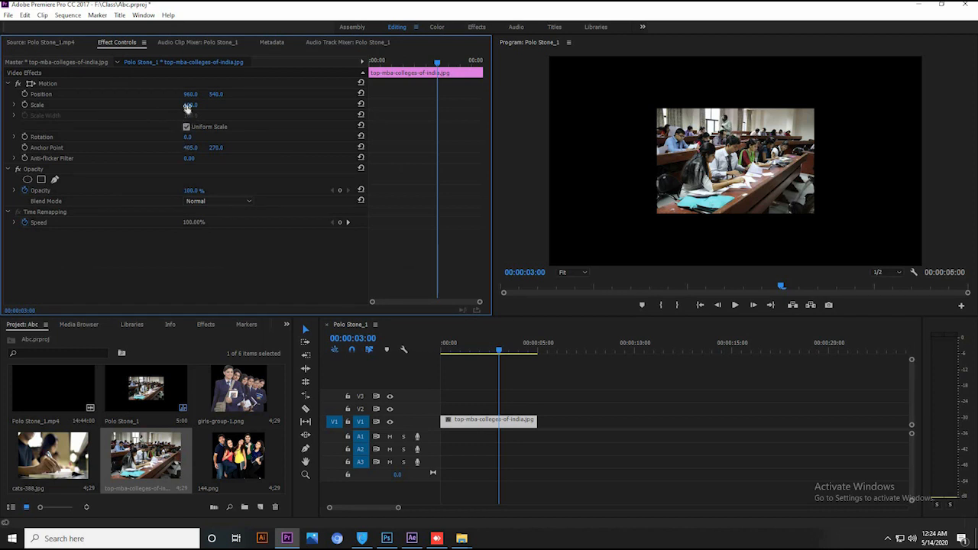
drag(191, 106, 286, 121)
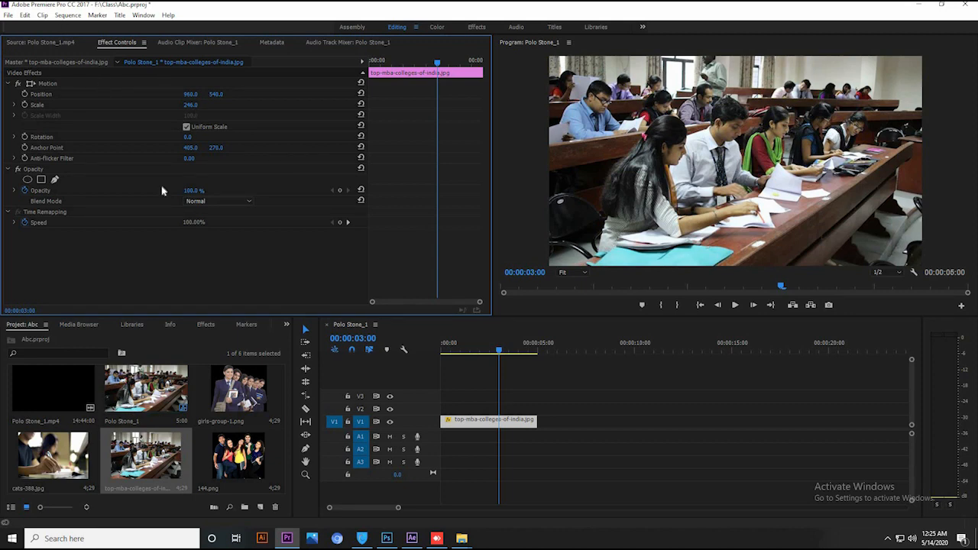
- Place girls-group-1.png directly after the first clip on V1 and move the playhead to 00:00:06:00
drag(219, 390, 546, 424)
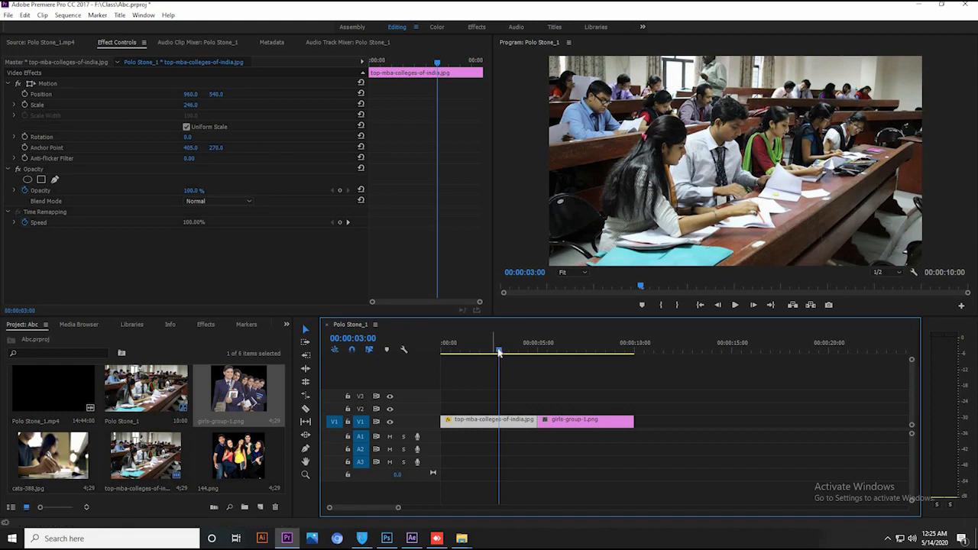
drag(500, 352, 559, 371)
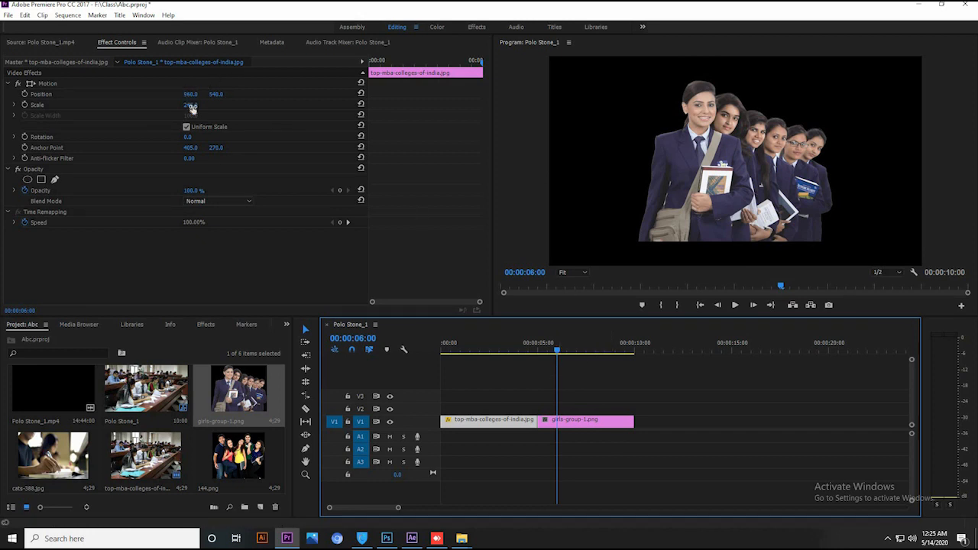
drag(193, 107, 231, 114)
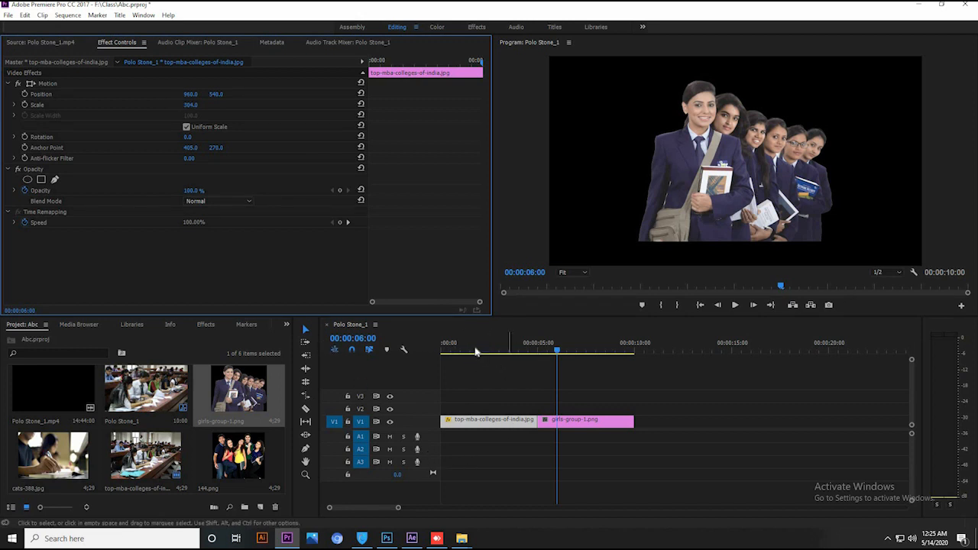
drag(191, 104, 215, 104)
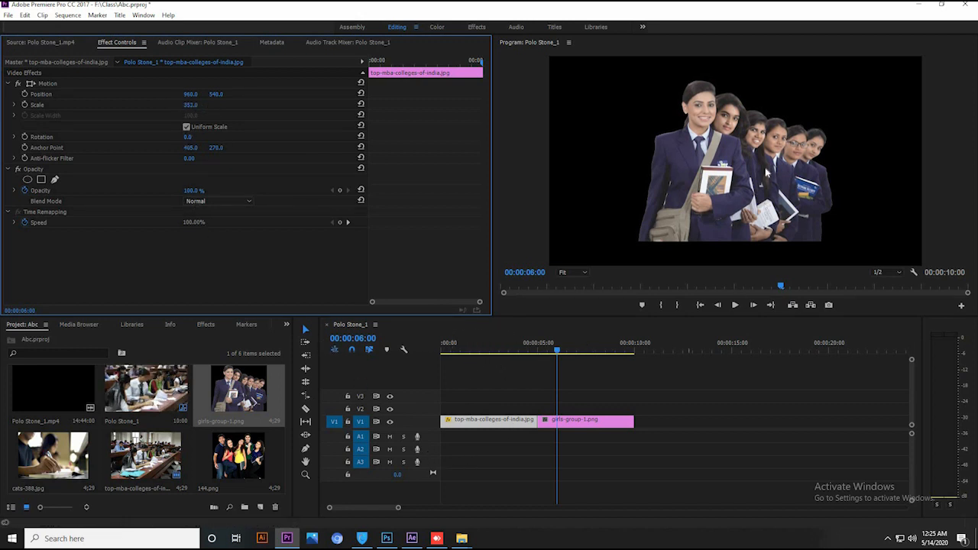
click(506, 425)
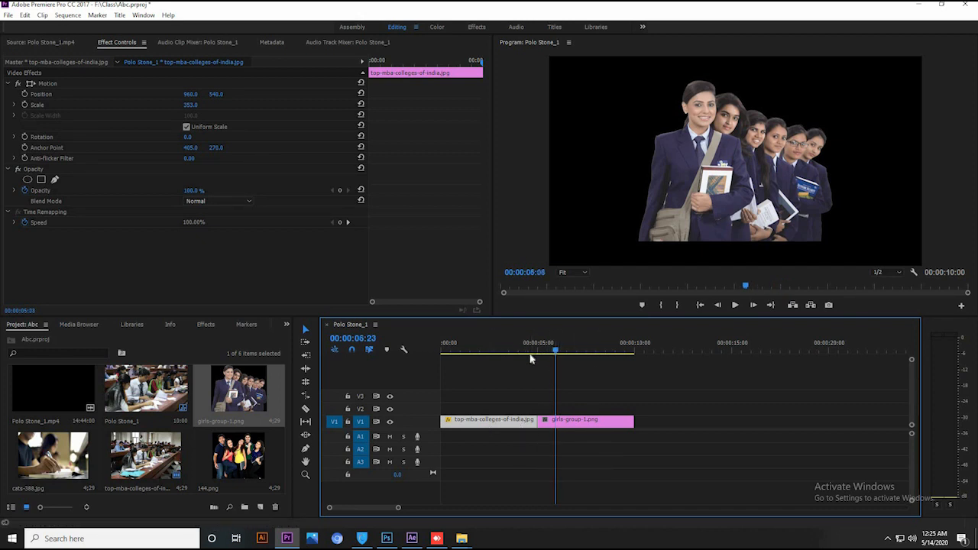
drag(556, 353, 529, 352)
drag(191, 104, 129, 119)
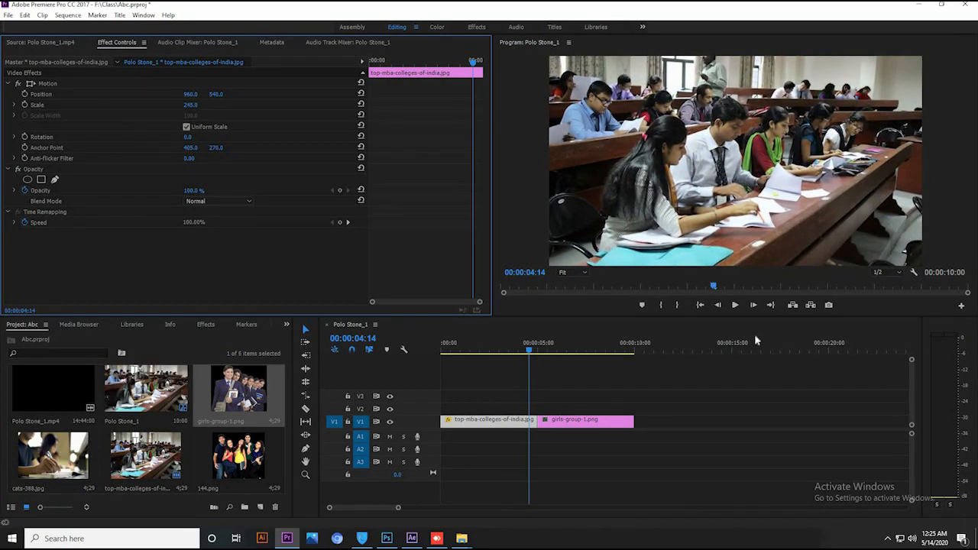
- Scale the girls-group-1.png clip to 136 with the playhead at 00:00:06:08
drag(554, 350, 563, 377)
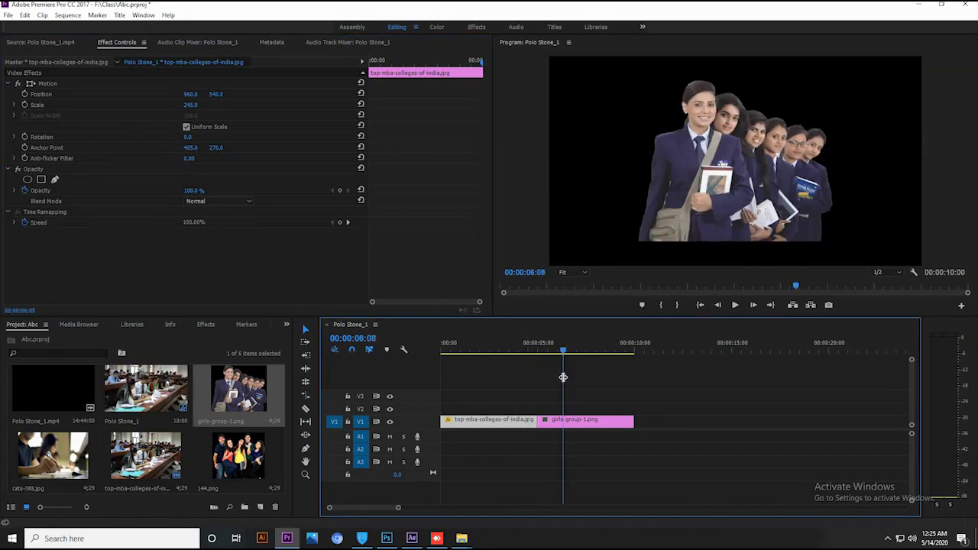
click(581, 420)
drag(191, 104, 229, 113)
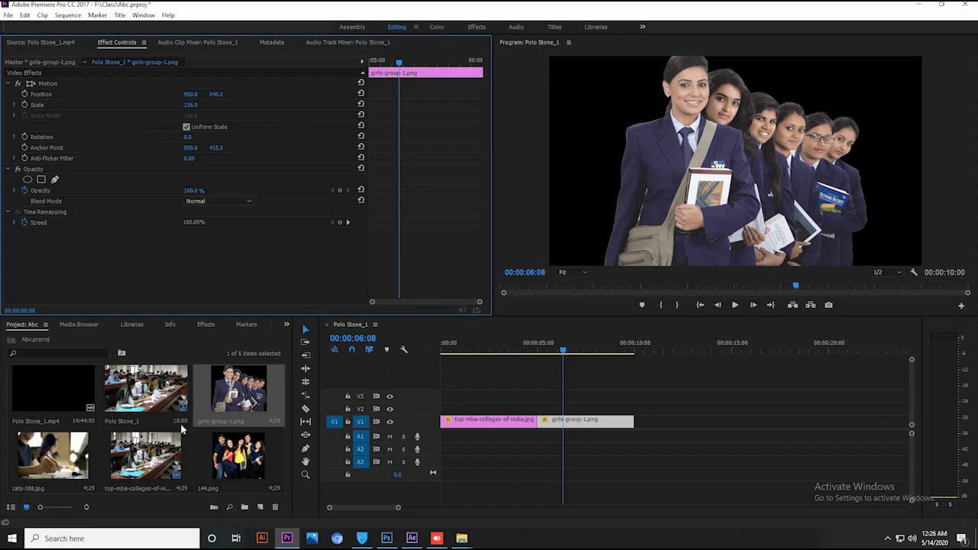
- Place cats-388.jpg directly after girls-group-1.png on V1 and scale it to 294 to fill the frame
drag(54, 455, 644, 430)
click(658, 345)
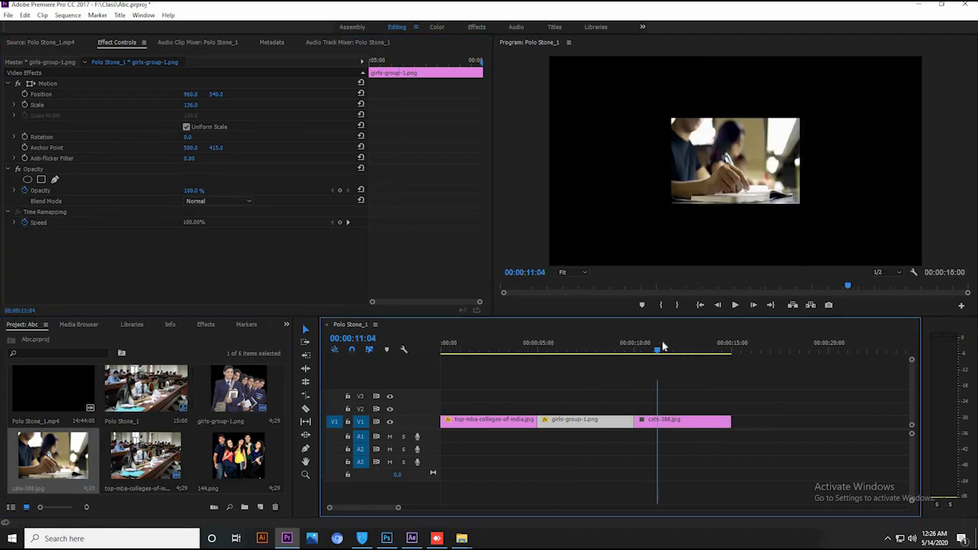
click(682, 425)
drag(190, 107, 298, 123)
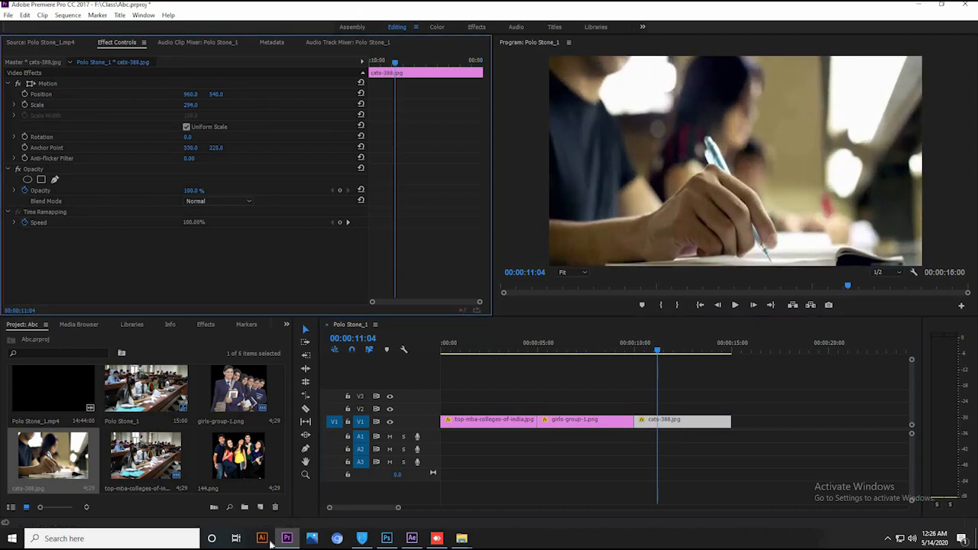
- Place 144.png directly after cats-388.jpg on V1 and scale it to 142
drag(305, 434, 743, 421)
drag(726, 343, 776, 343)
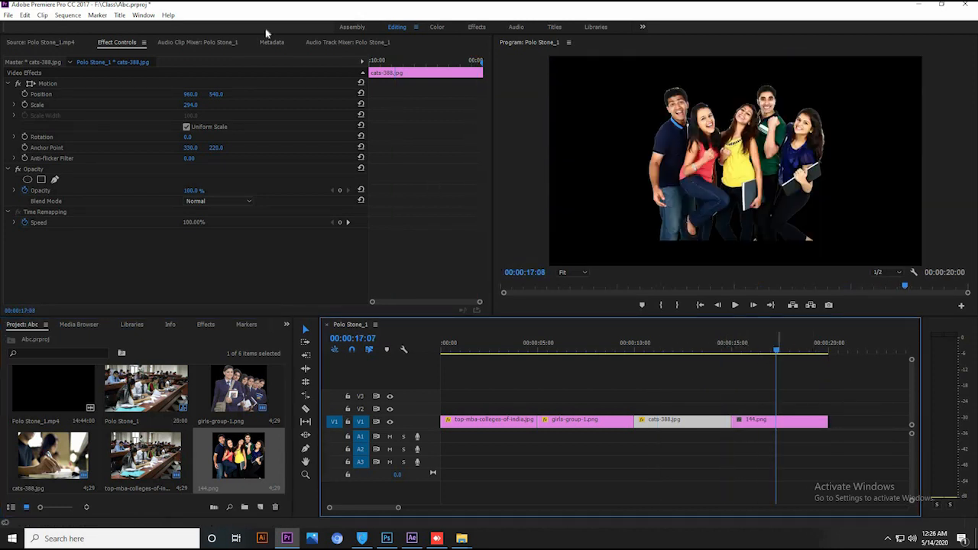
click(189, 105)
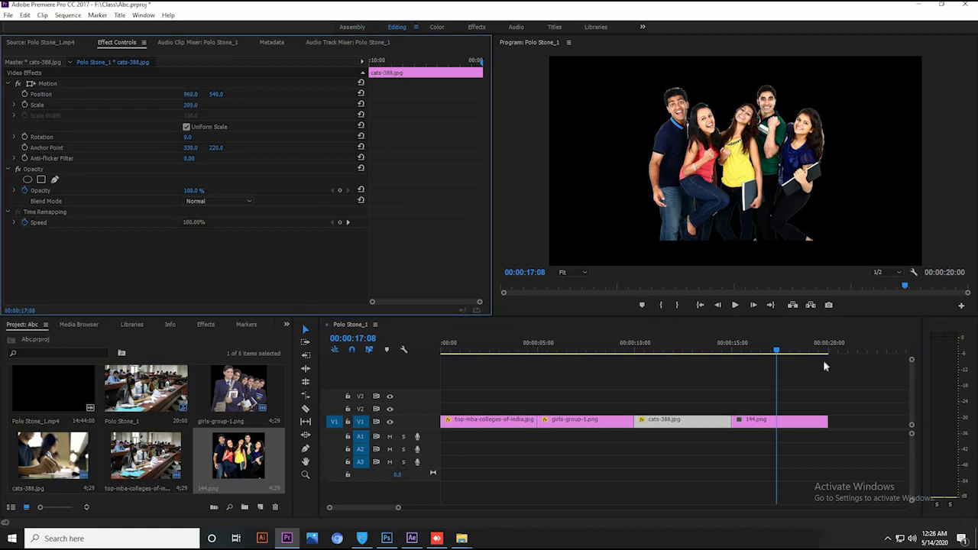
click(778, 423)
drag(185, 105, 216, 125)
- Set the top-mba-colleges-of-india.jpg clip's scale to 272 and its horizontal position to 825
drag(741, 350, 477, 355)
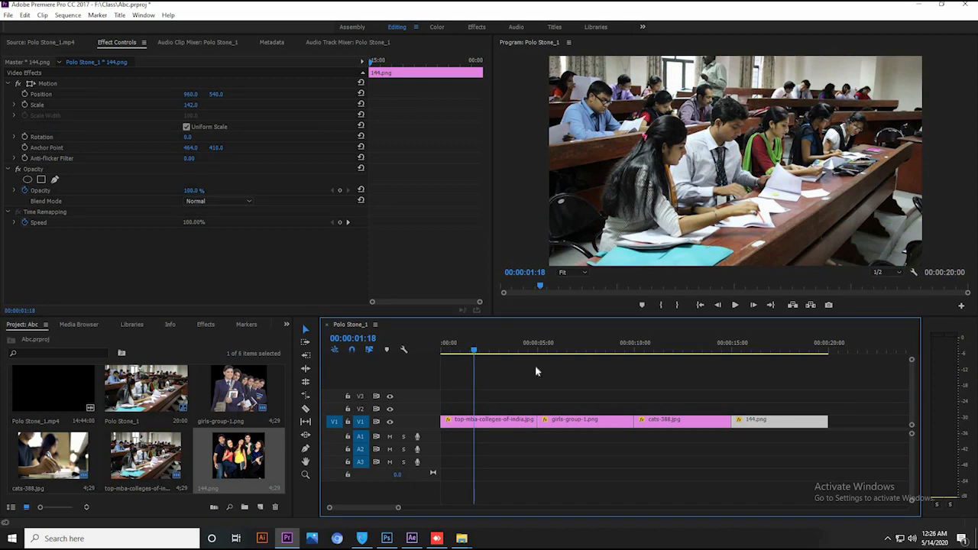
click(499, 421)
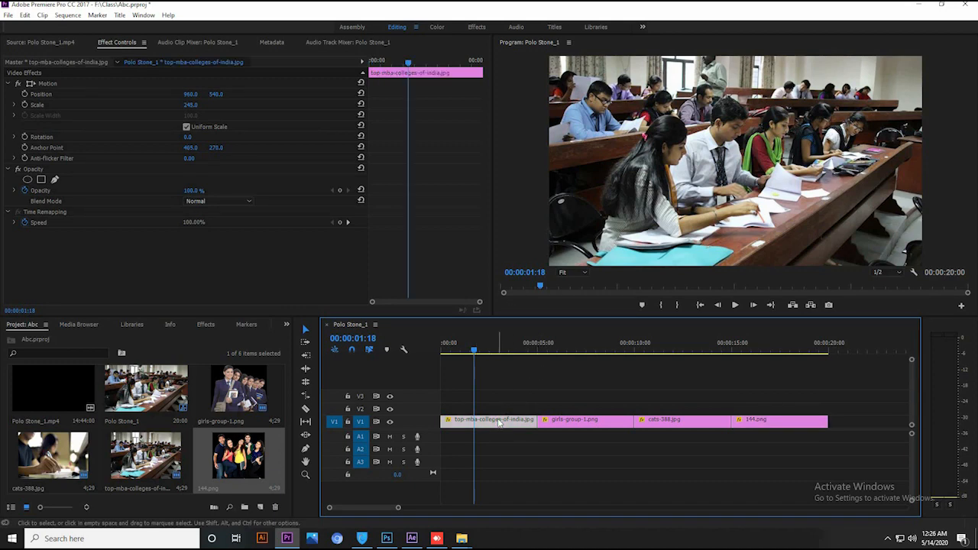
click(192, 105)
click(224, 107)
click(186, 103)
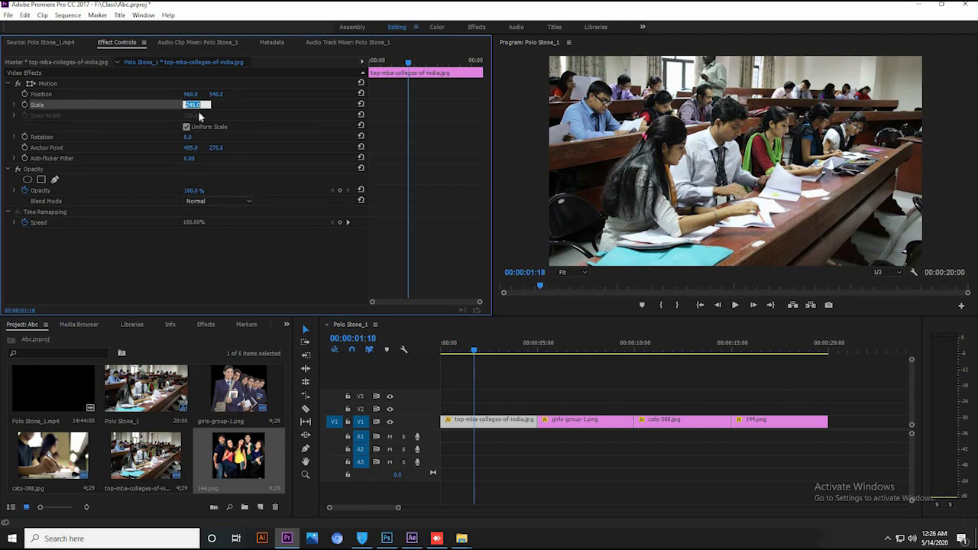
click(227, 123)
mouse_move(189, 106)
mouse_down()
mouse_move(205, 106)
mouse_move(71, 105)
mouse_move(135, 125)
mouse_move(191, 94)
mouse_up()
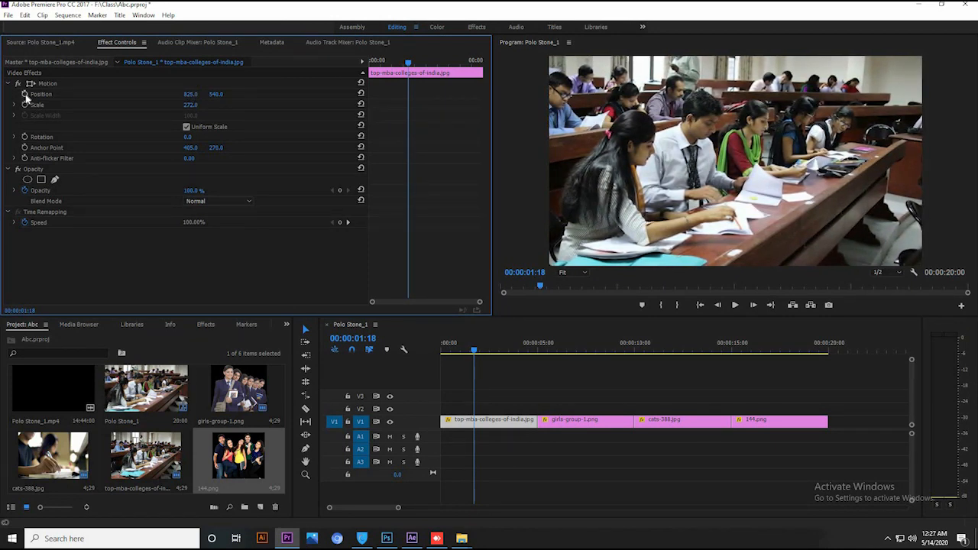
- Turn on Position keyframing for the top-mba-colleges-of-india.jpg clip at 00:00:00:00
drag(469, 352, 424, 358)
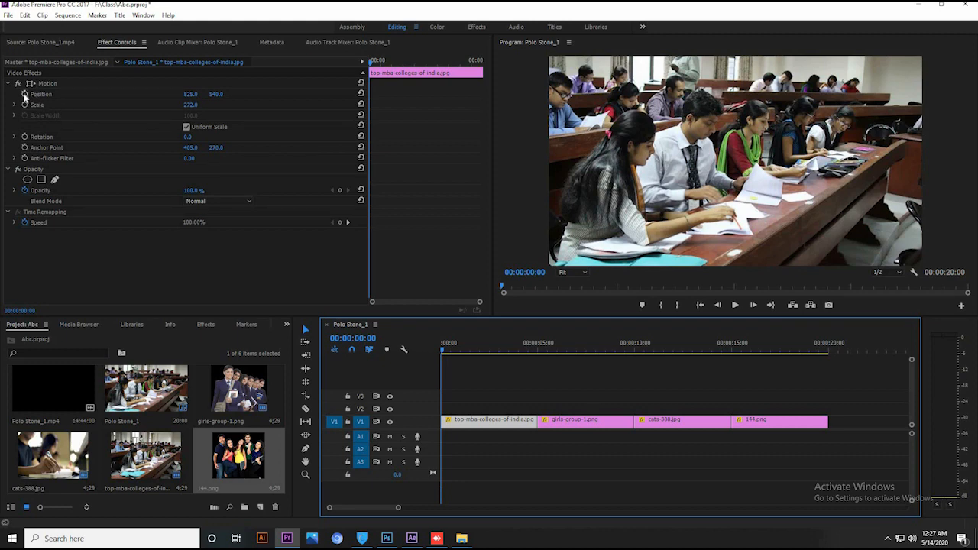
click(25, 94)
click(442, 351)
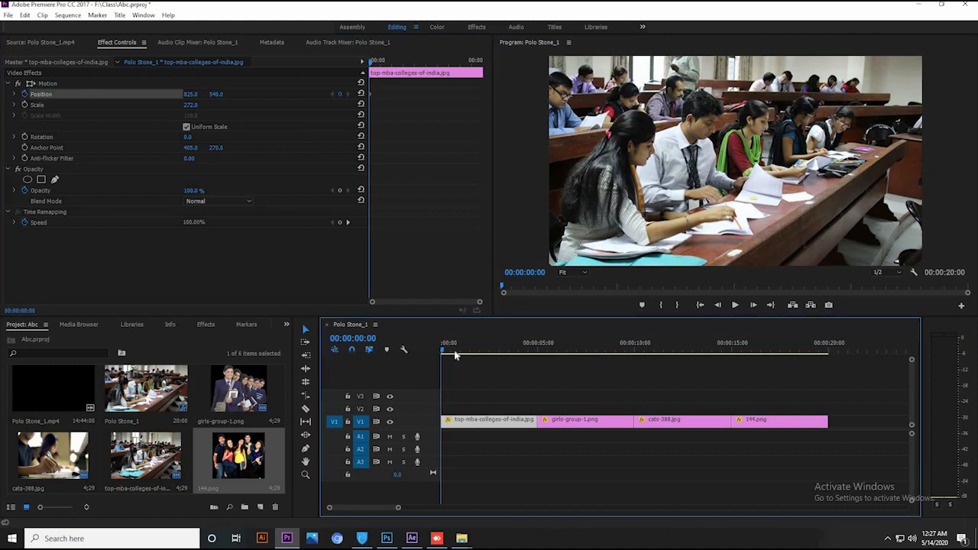
- Add a Position keyframe on the top-mba-colleges-of-india.jpg clip's last frame, 00:00:04:24, with horizontal position 1101
drag(442, 351, 532, 359)
key(Home)
drag(443, 350, 537, 360)
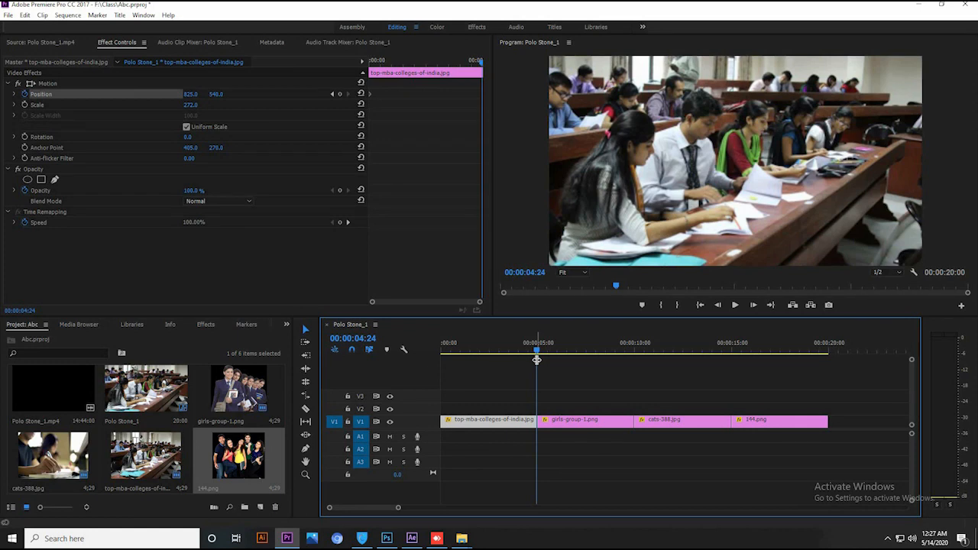
key(Right)
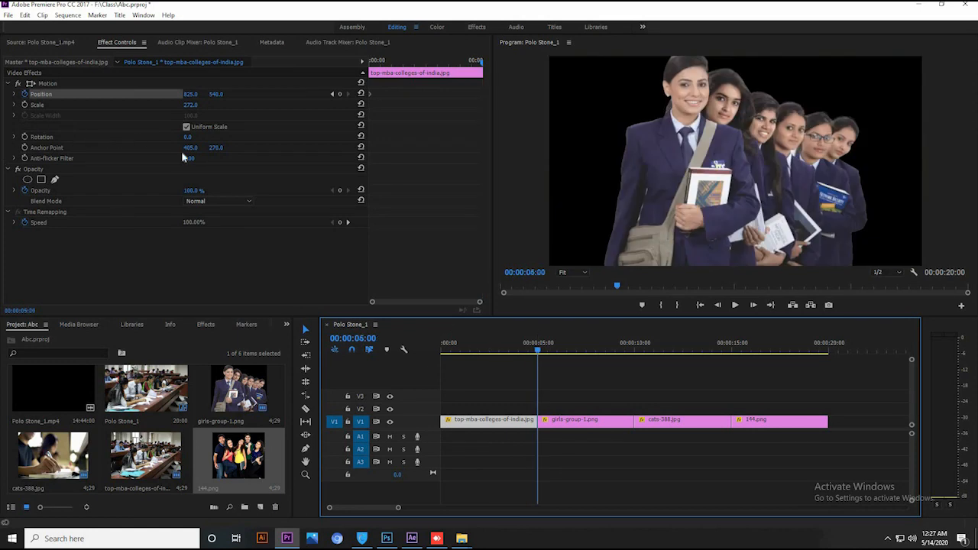
key(Left)
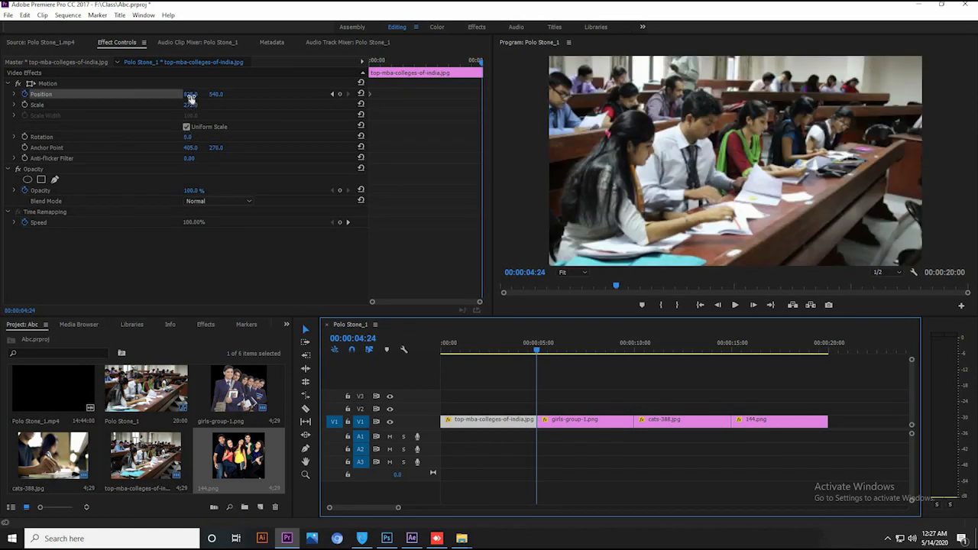
drag(191, 94, 356, 136)
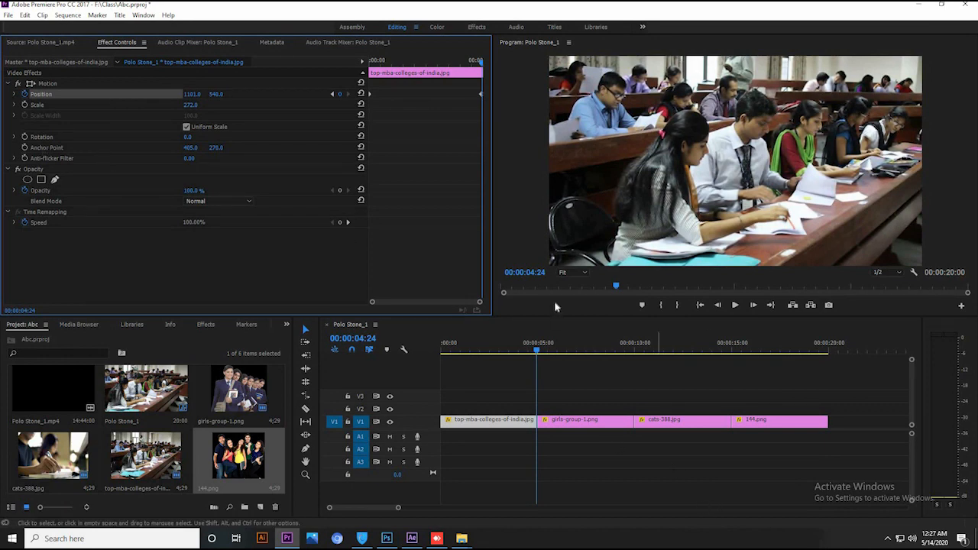
- Set the girls-group-1.png clip's scale to 0 at its first frame, 00:00:05:00, and turn on Scale keyframing
click(577, 344)
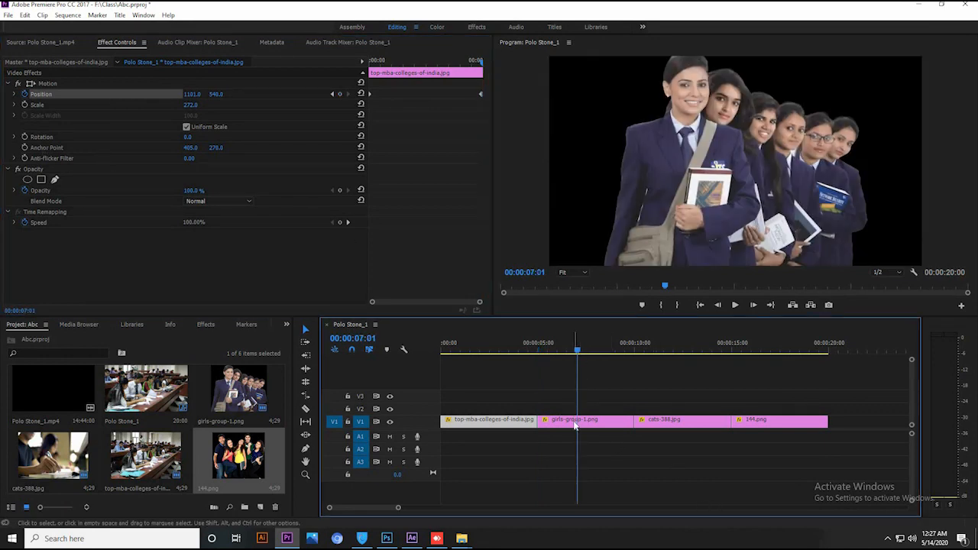
click(575, 419)
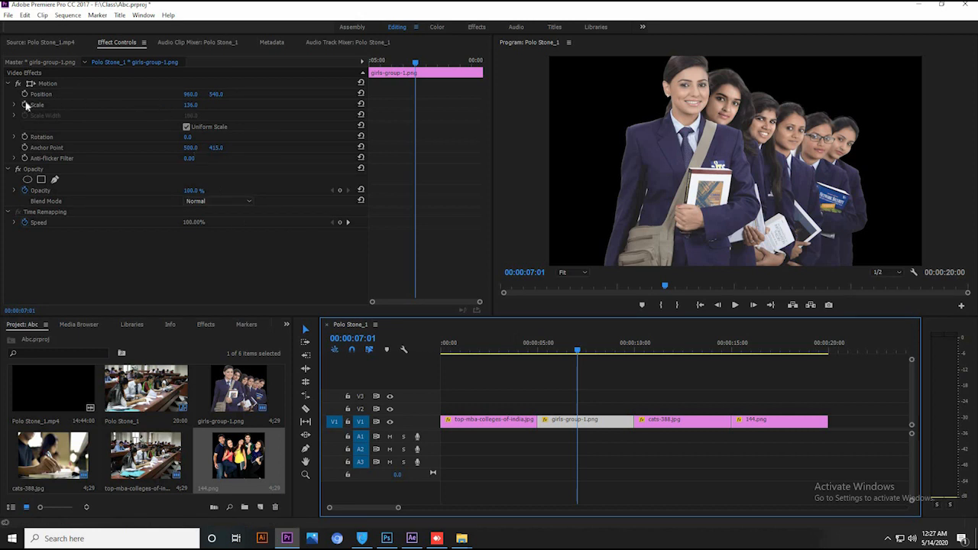
drag(577, 351, 538, 353)
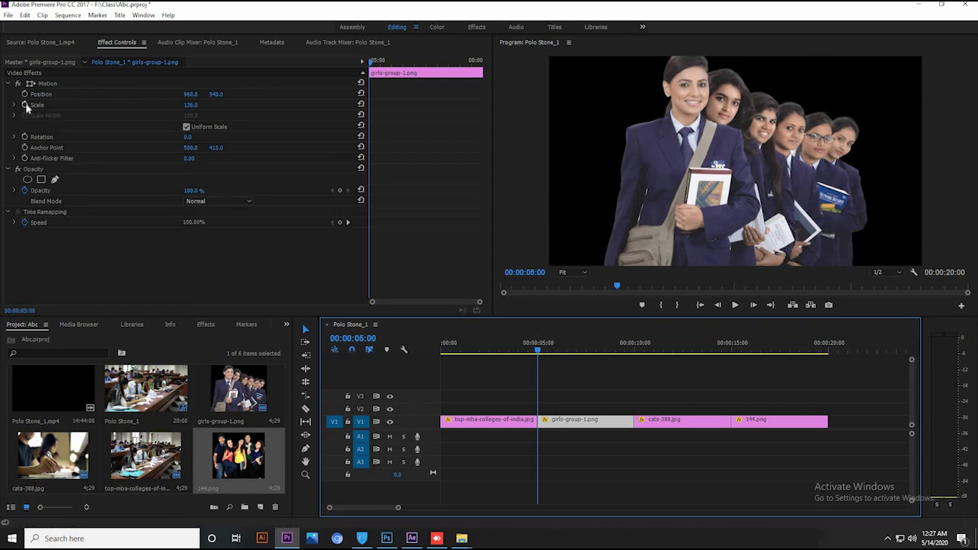
click(192, 105)
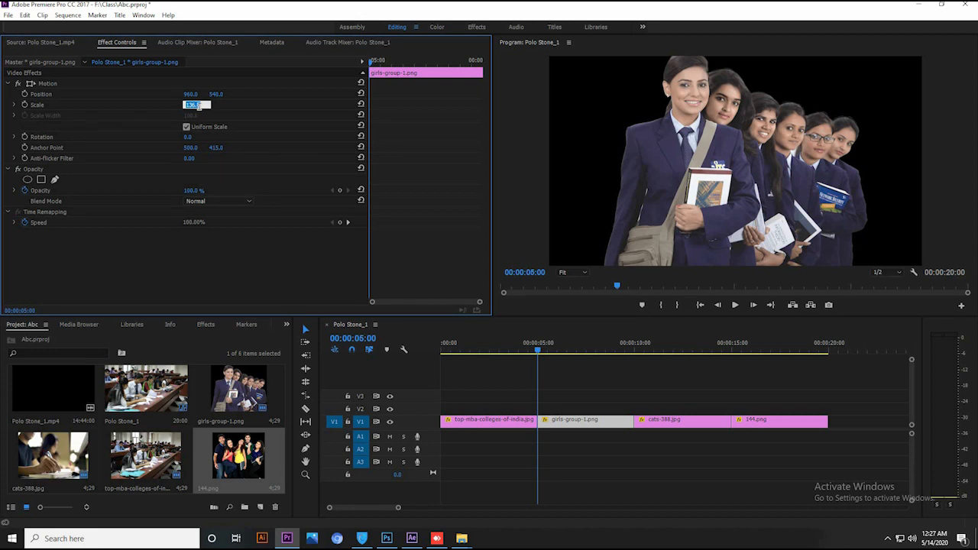
text(8)
key(Return)
click(25, 106)
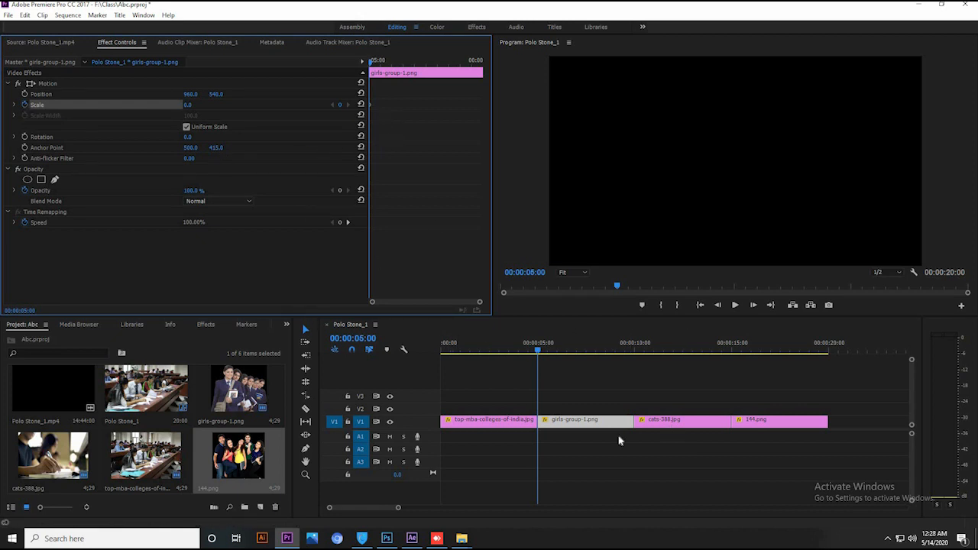
- Add a Scale keyframe of 136 on the girls-group-1.png clip's last frame, 00:00:09:24
drag(551, 346, 633, 356)
key(Right)
key(Right)
key(Right)
key(Left)
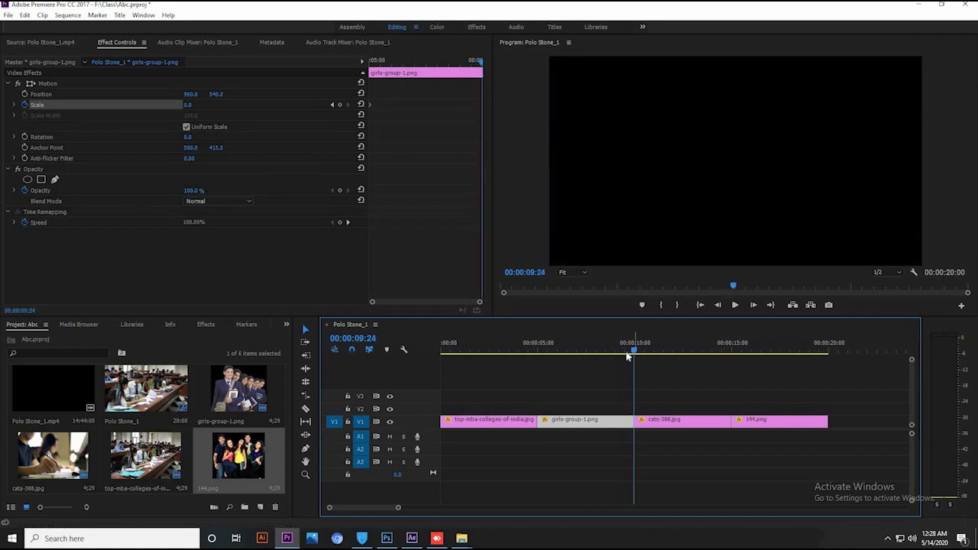
click(187, 106)
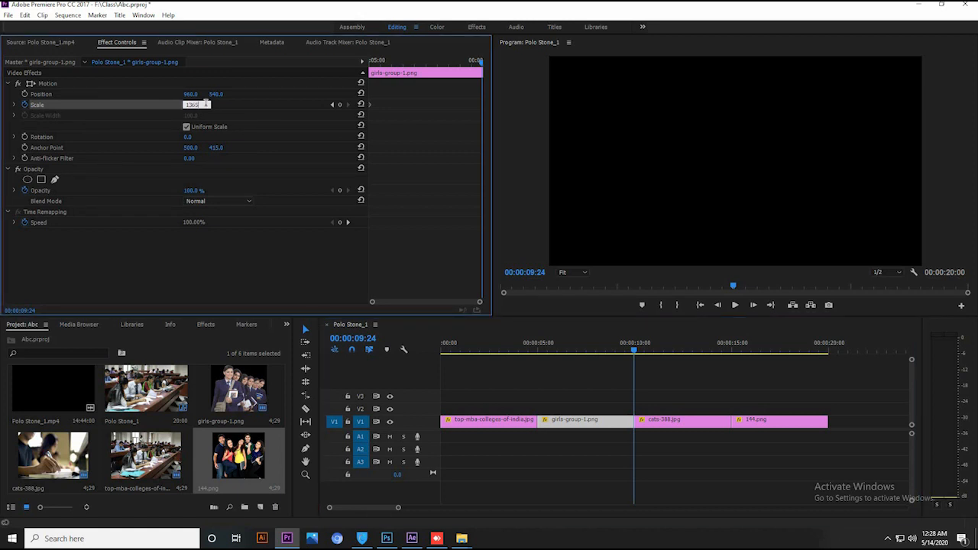
key(Return)
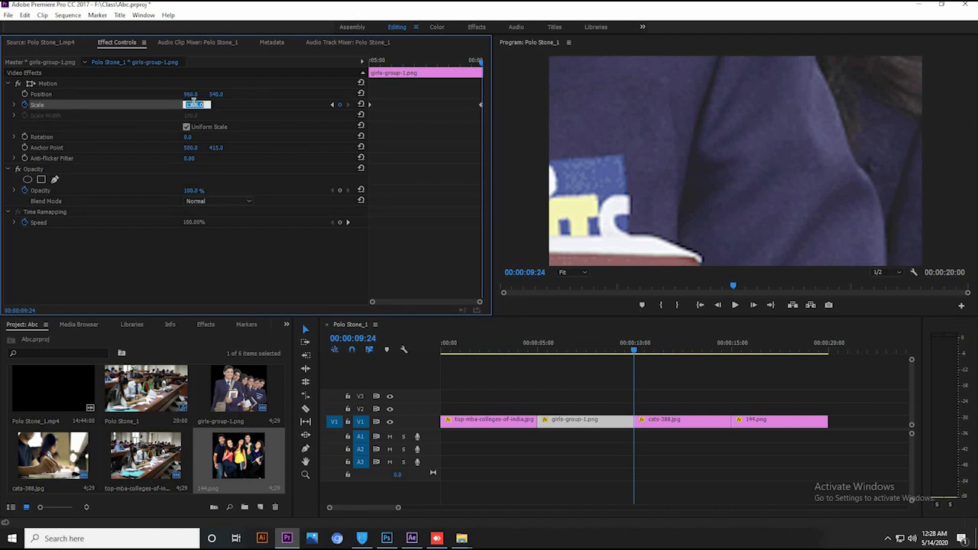
key(Delete)
key(Return)
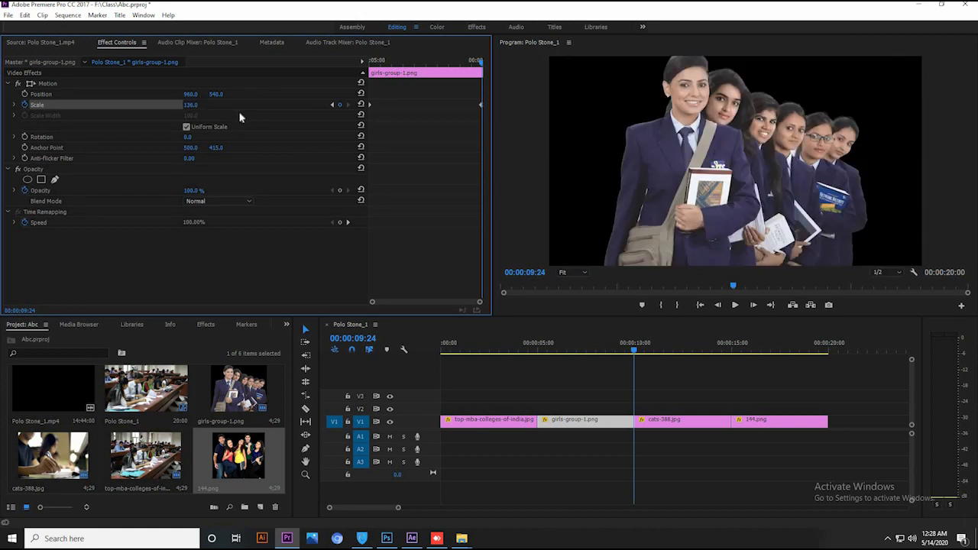
- Set the cats-388.jpg clip's scale to 350
mouse_move(632, 351)
mouse_down()
mouse_move(565, 355)
mouse_move(643, 362)
mouse_up()
click(673, 421)
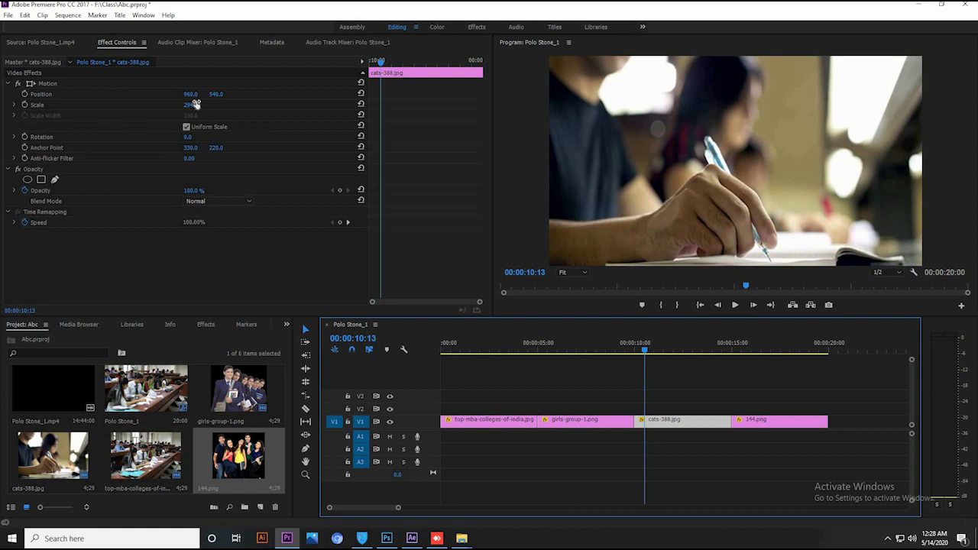
drag(191, 106, 236, 115)
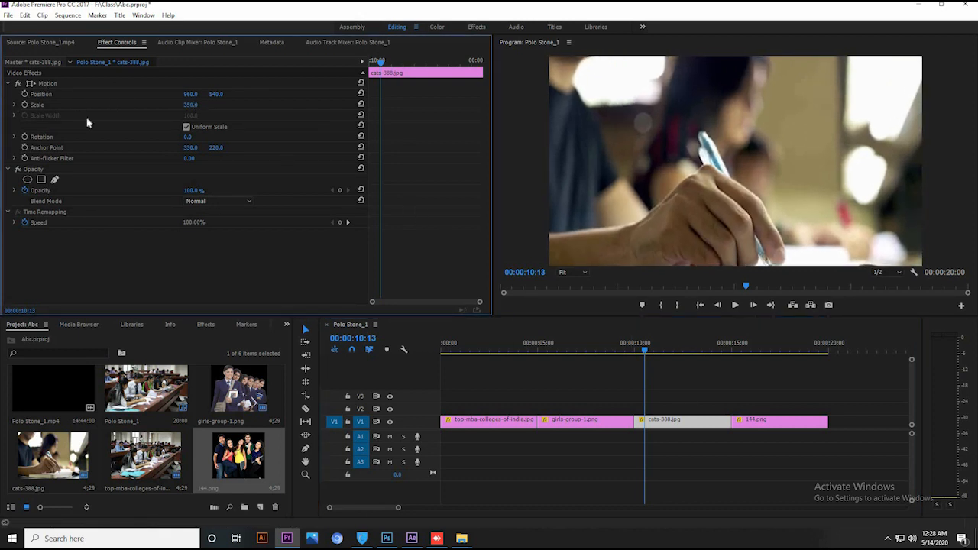
- Set the cats-388.jpg clip's vertical position to 298 at its first frame, 00:00:10:00, and turn on Position keyframing
drag(648, 351, 635, 354)
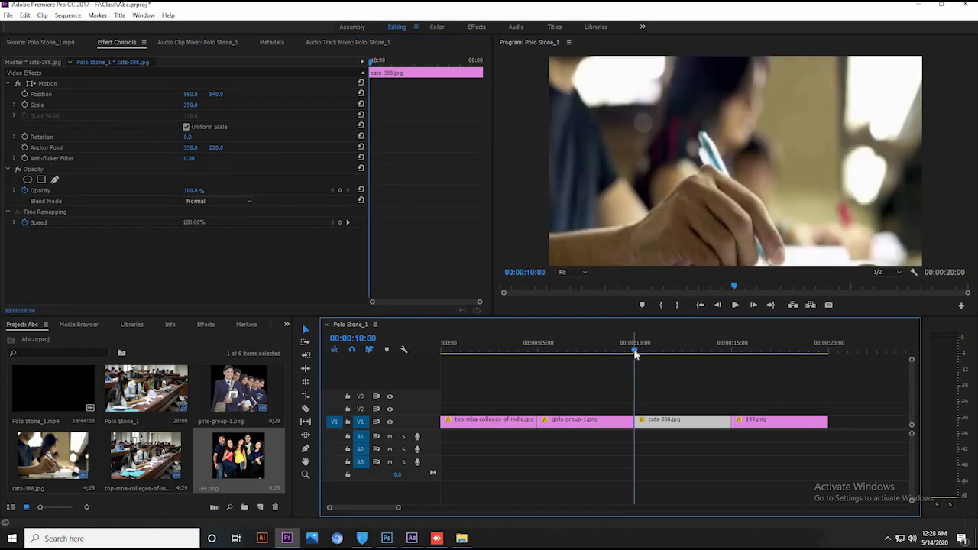
key(Left)
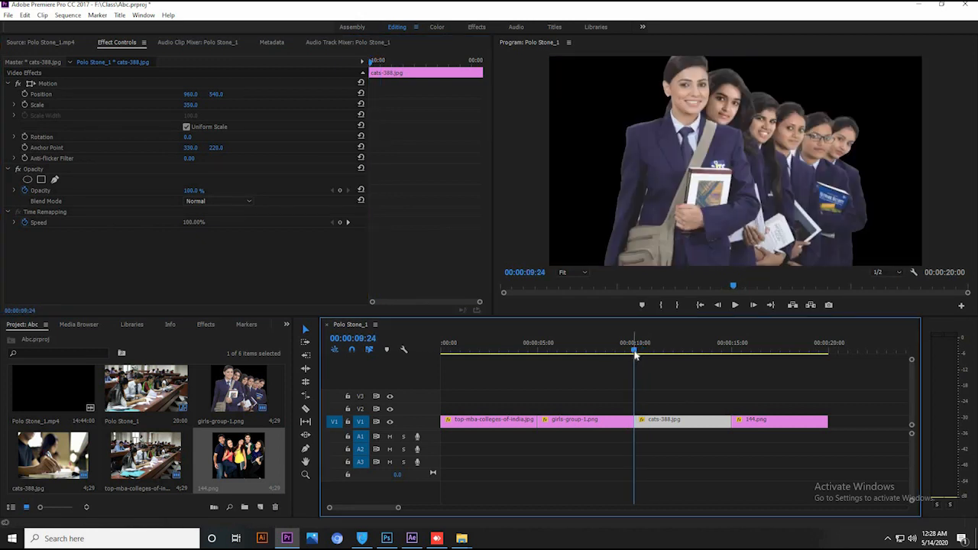
key(Right)
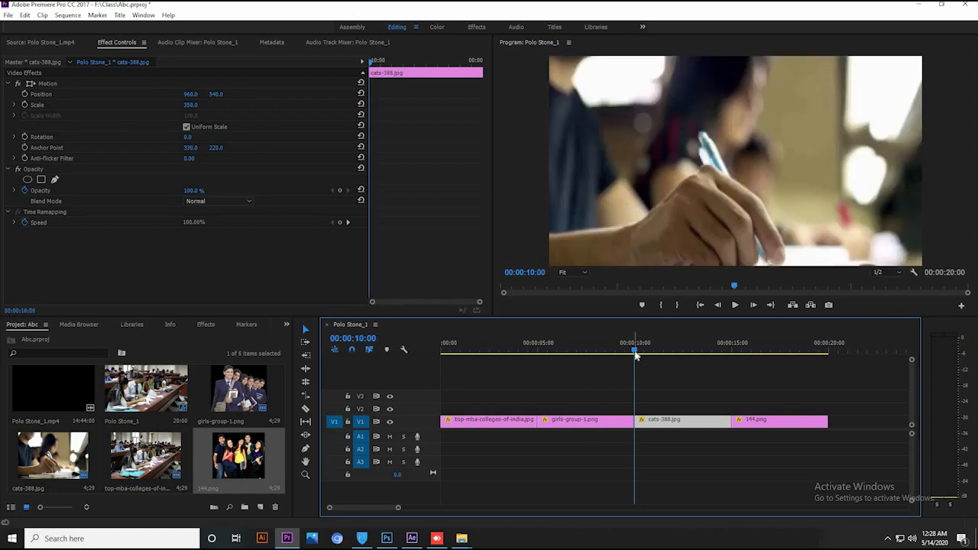
drag(212, 98, 25, 94)
click(25, 93)
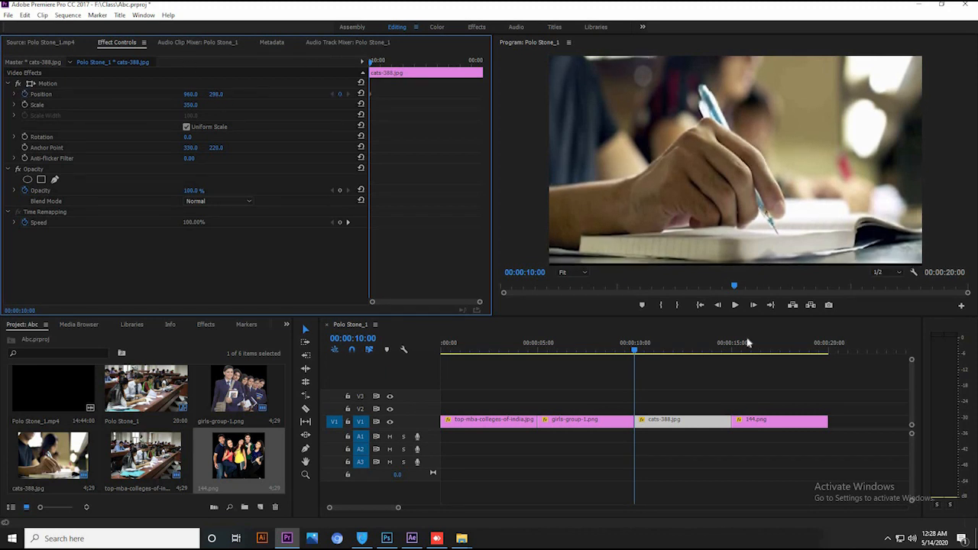
- Add a Position keyframe on the cats-388.jpg clip's last frame, 00:00:14:24, with vertical position 765
drag(683, 351, 731, 367)
drag(217, 94, 464, 134)
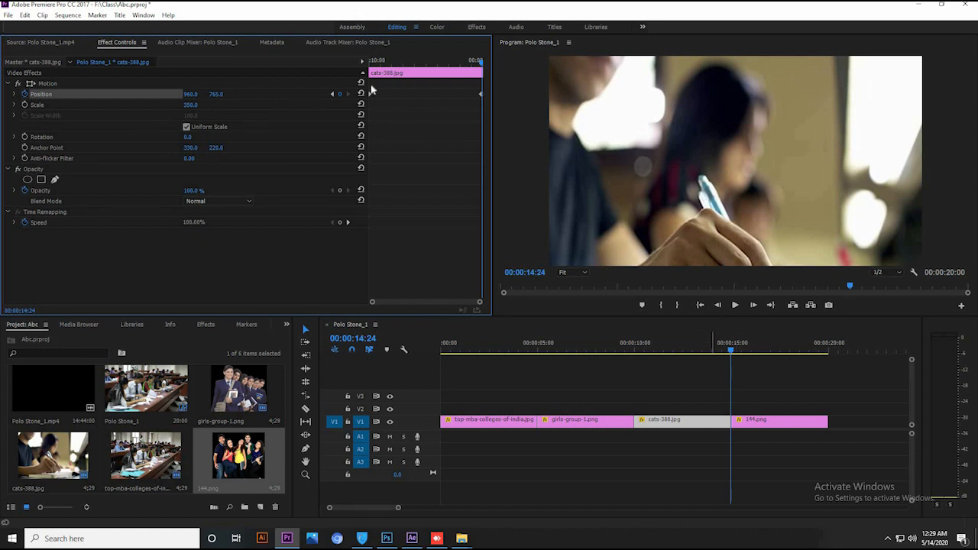
- Turn on Scale keyframing for the 144.png clip at its first frame, 00:00:15:00, and set its scale to 0
mouse_move(730, 354)
mouse_down()
mouse_move(707, 356)
mouse_move(738, 358)
mouse_move(730, 360)
mouse_up()
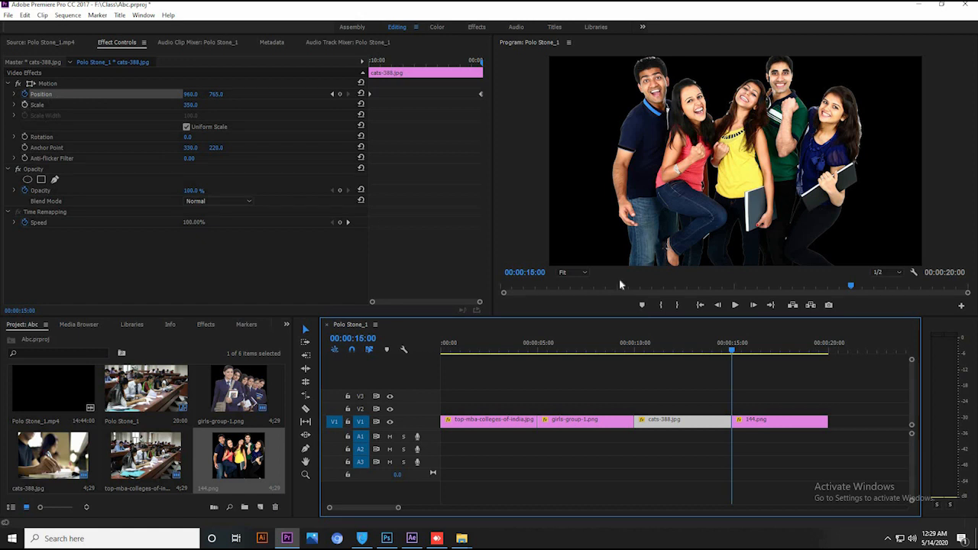
click(743, 420)
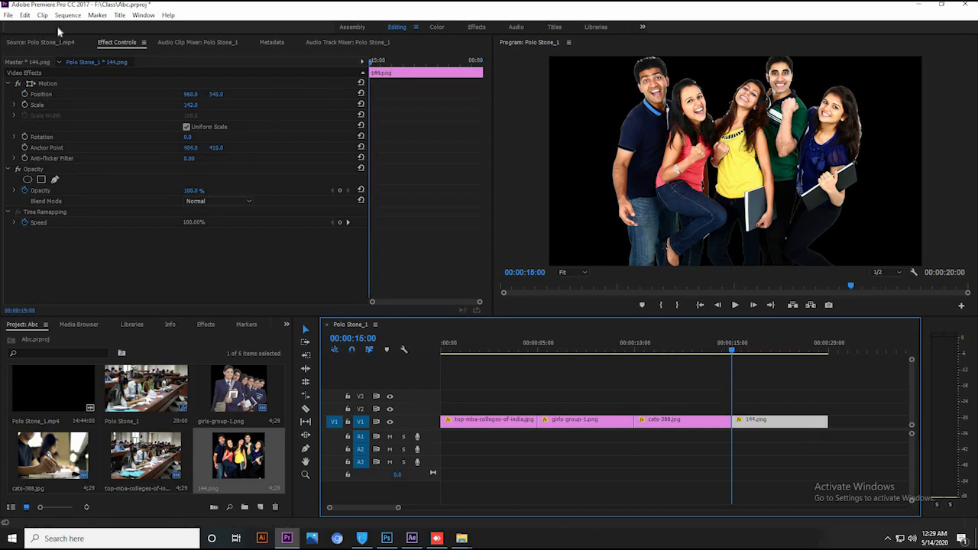
key(Right)
key(Left)
key(Left)
key(Right)
click(192, 105)
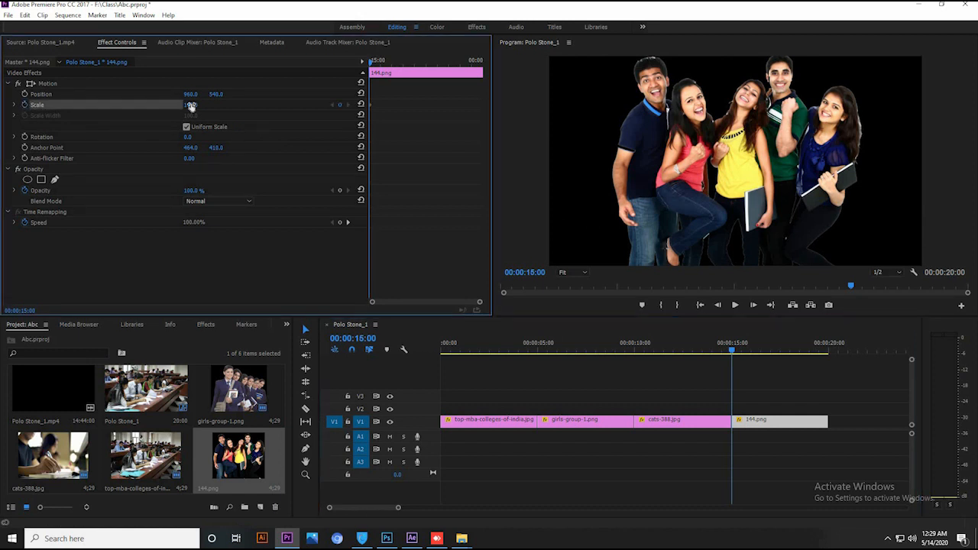
text(40)
key(Return)
- Add a Scale keyframe of 142 on the 144.png clip's last frame, 00:00:19:24
drag(780, 356, 829, 365)
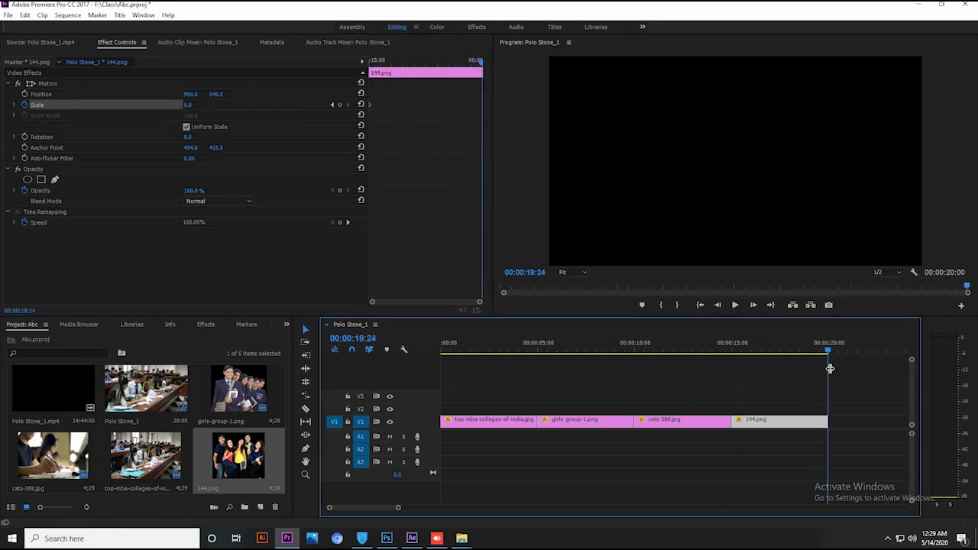
click(195, 104)
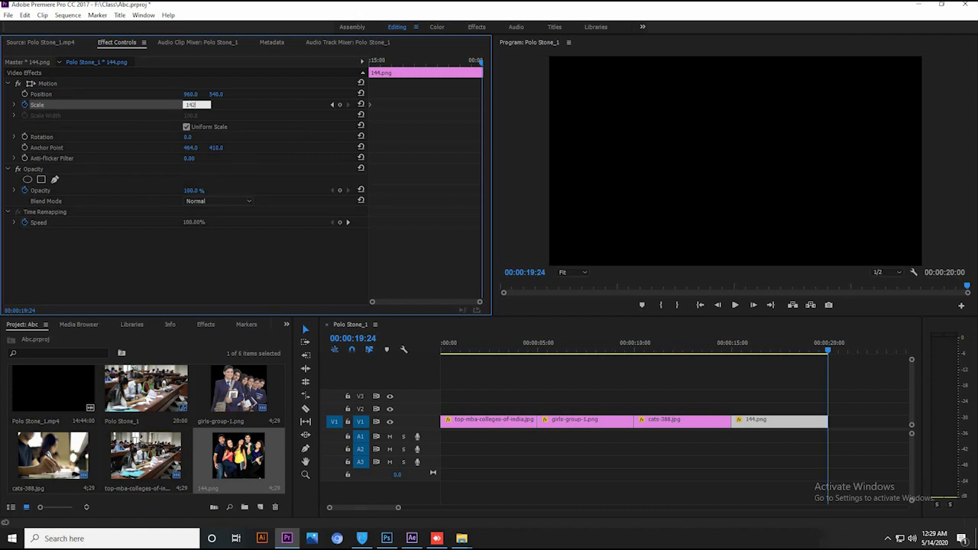
text(142)
key(Return)
- Step backward frame by frame from the end of the 144.png clip to check its scale animation
key(Right)
key(Left)
key(Left)
key(Left)
key(Left)
key(Left)
key(Left)
key(Left)
key(Left)
key(Left)
key(Left)
key(Left)
key(Left)
key(Left)
key(Left)
key(Left)
key(Left)
key(Left)
key(Left)
key(Left)
key(Left)
key(Left)
key(Left)
key(Left)
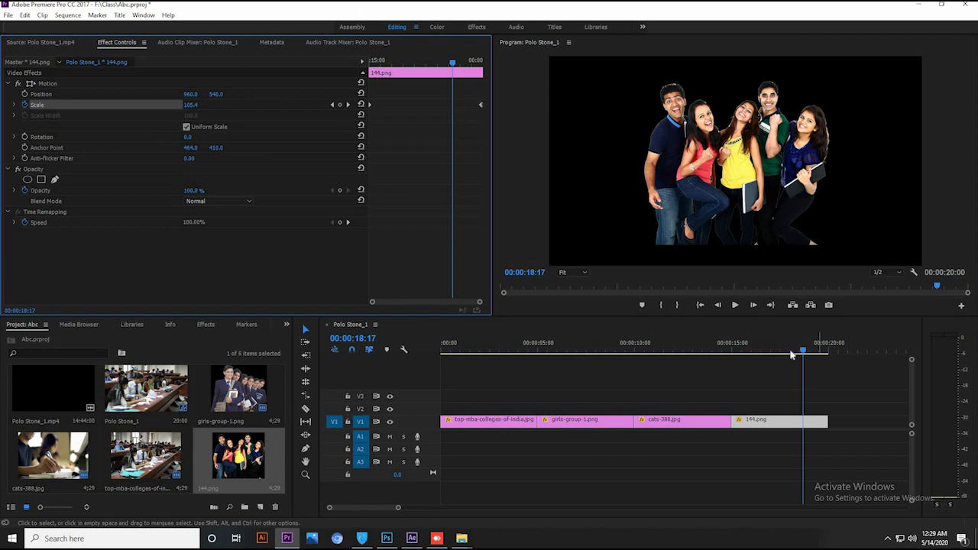
- Turn on Rotation keyframing for the 144.png clip at 00:00:15:00 and add a 3° Rotation keyframe on its last frame, 00:00:19:24
drag(802, 353, 733, 365)
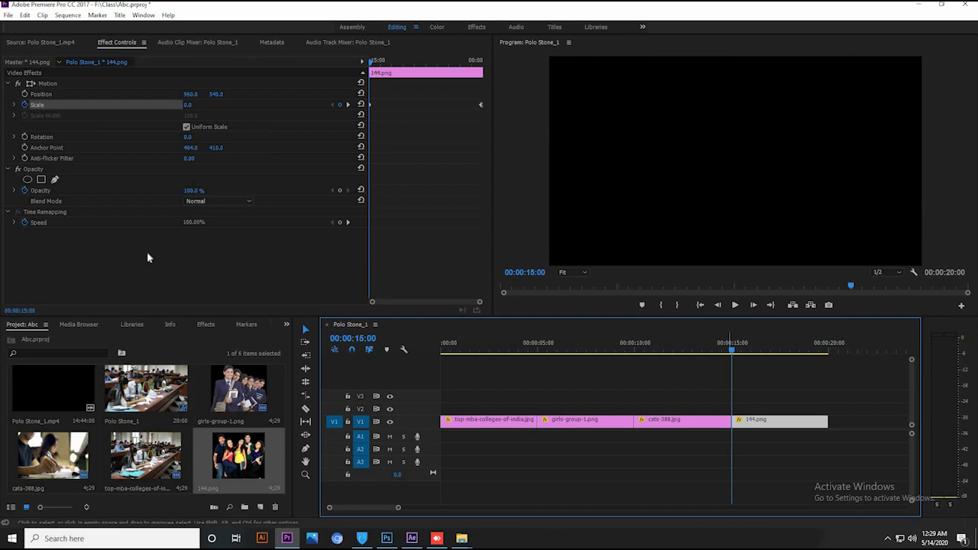
click(26, 136)
drag(733, 352, 825, 372)
key(Right)
key(Right)
key(Left)
click(186, 138)
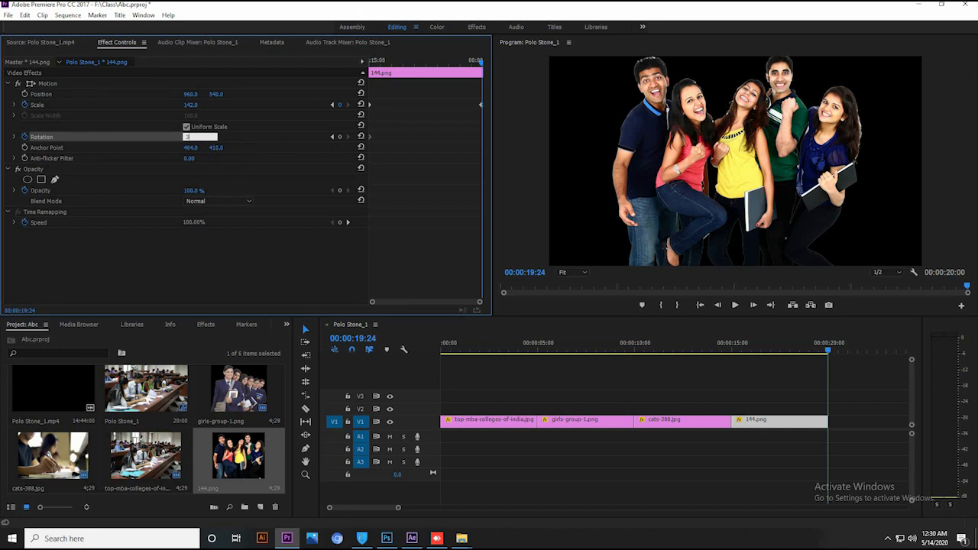
key(Return)
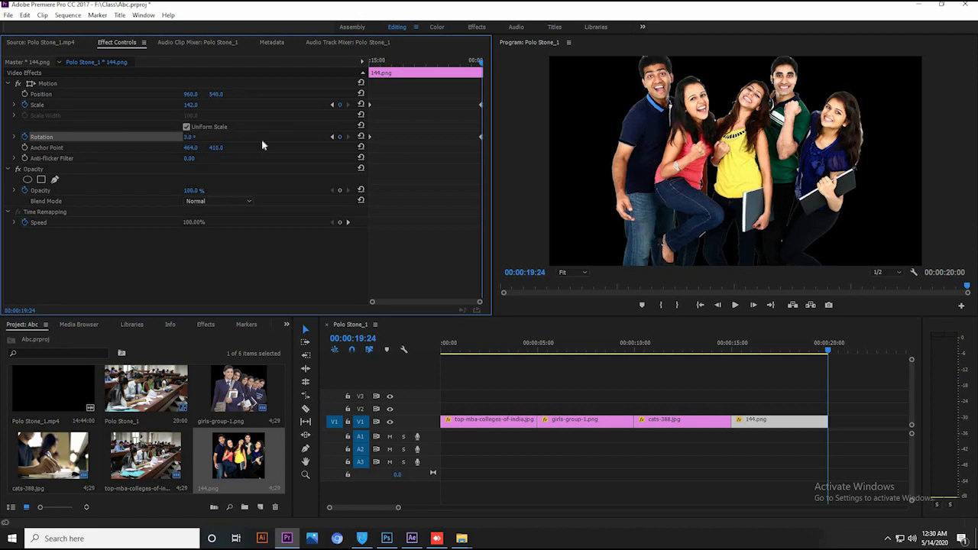
- Set the 144.png clip's rotation at 00:00:19:24 to 3x359°
click(190, 137)
drag(209, 137, 186, 137)
click(181, 136)
mouse_move(214, 144)
mouse_down()
mouse_move(384, 162)
mouse_move(196, 137)
mouse_up()
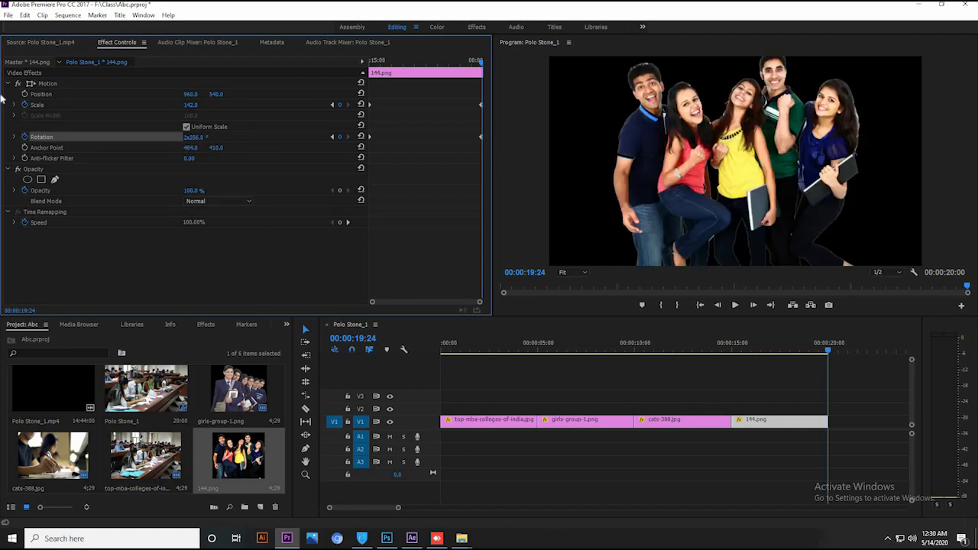
click(206, 137)
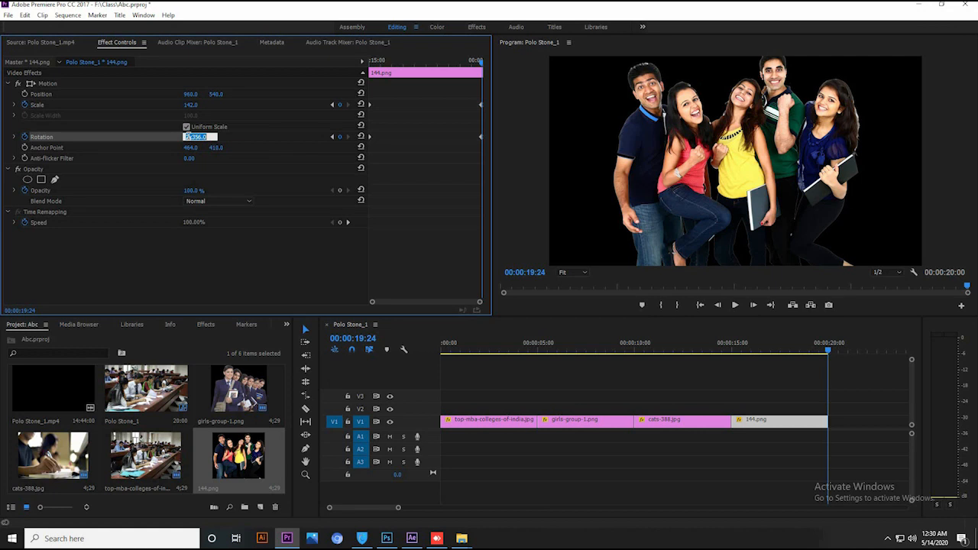
key(Return)
click(197, 137)
key(Return)
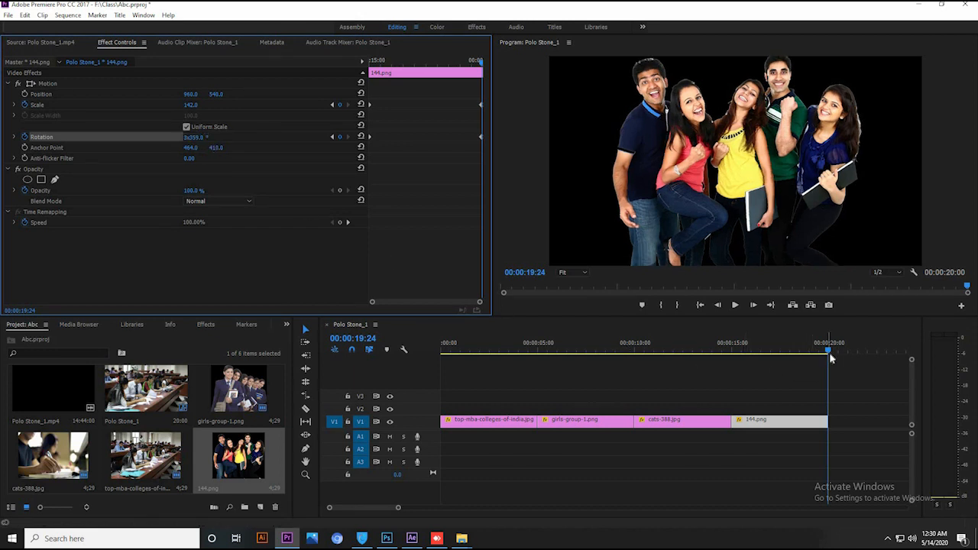
- Play the sequence from 00:00:00:00 to review the Position, Scale and Rotation animations of all four image clips
drag(830, 353, 441, 350)
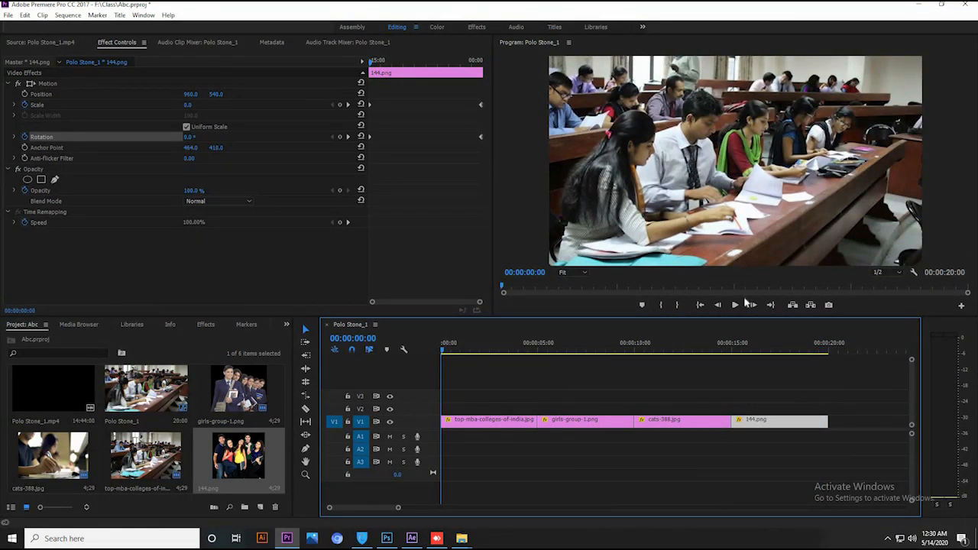
click(736, 306)
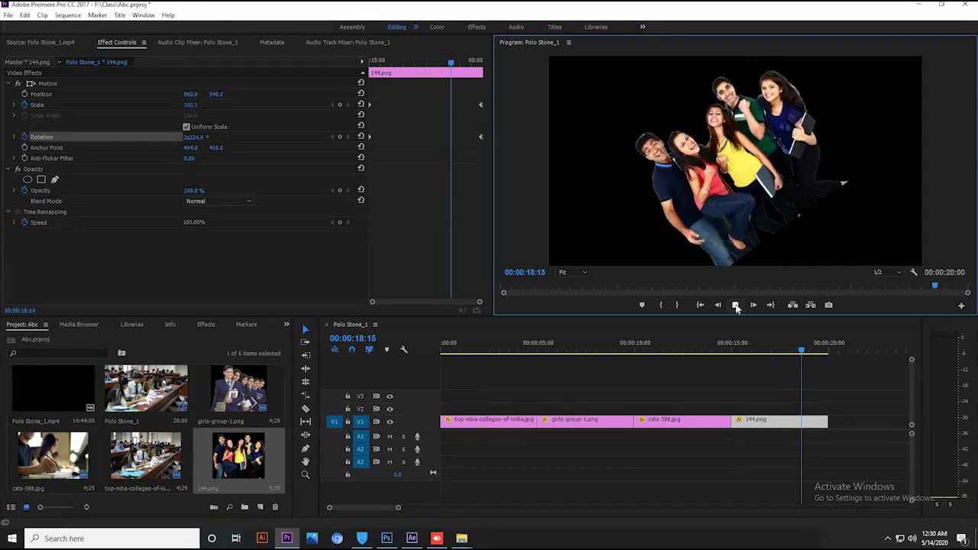
click(736, 305)
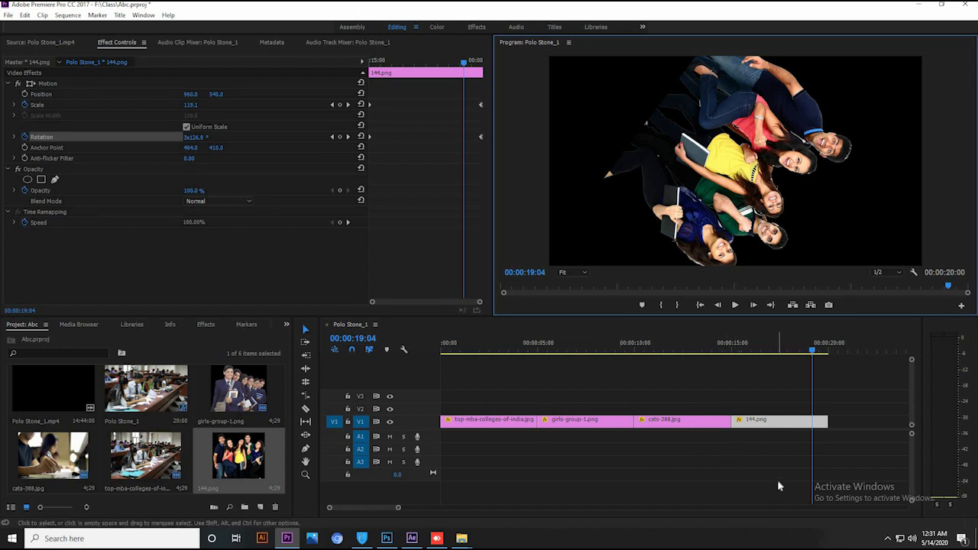
- Bring up the library of effects and transitions
click(207, 325)
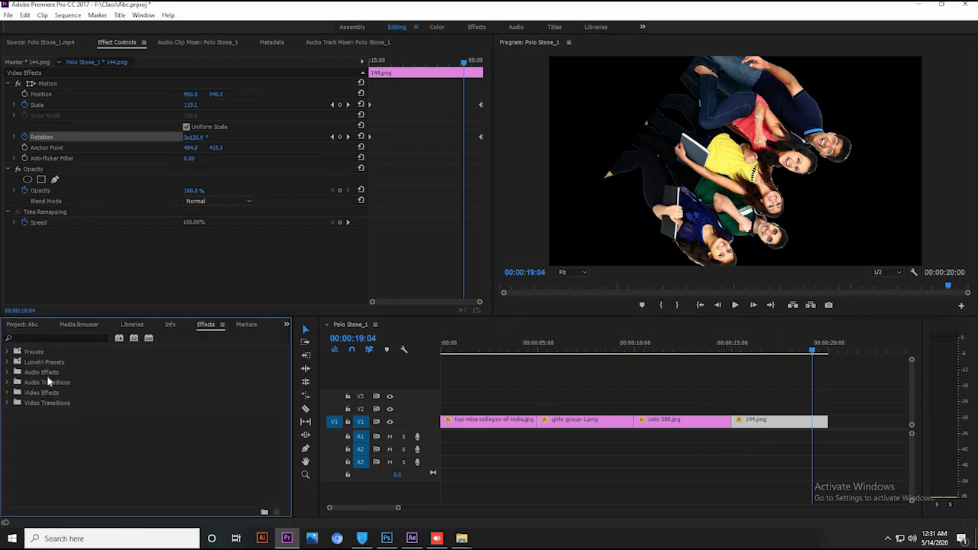